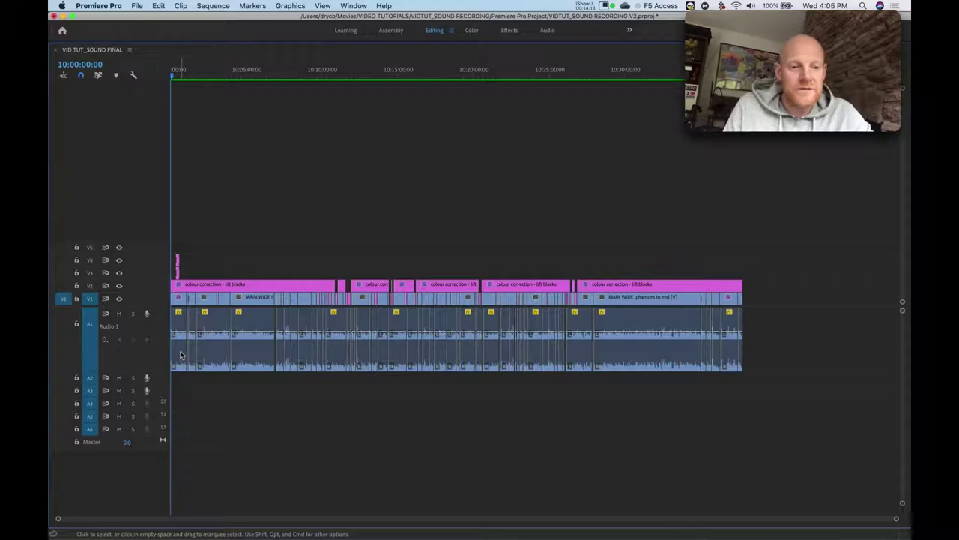
Step: Examine the separate audio clips at the start of track A1, selecting them one after another
click(175, 357)
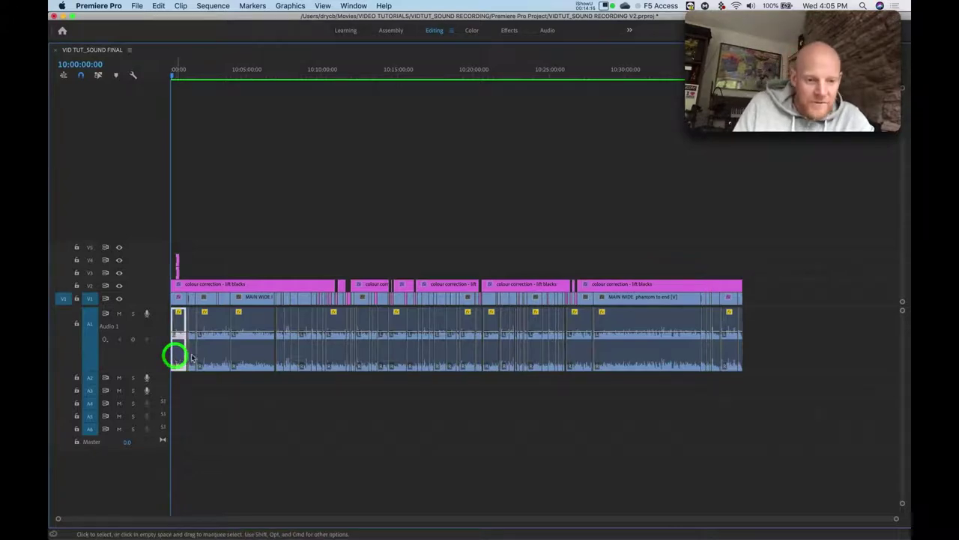
click(207, 355)
click(253, 357)
click(279, 359)
click(241, 358)
click(213, 358)
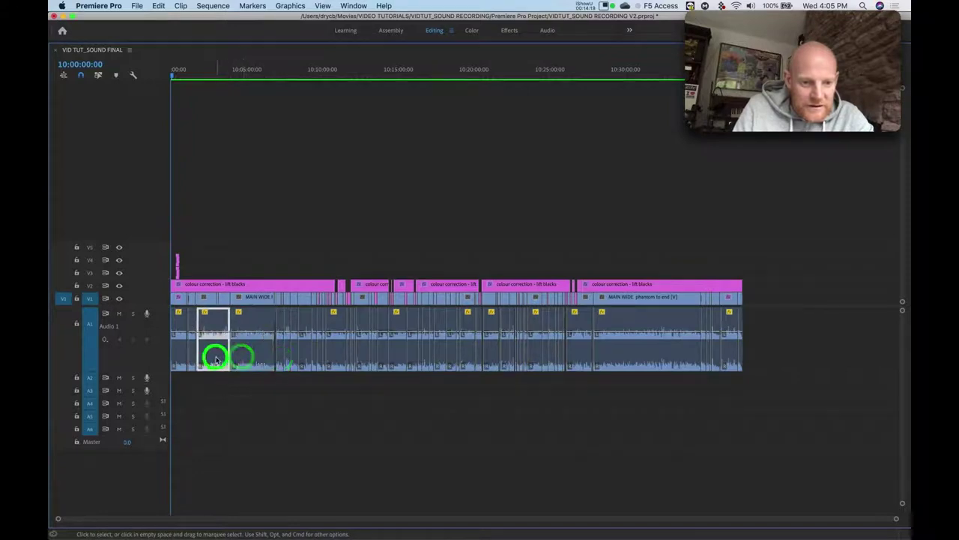
click(192, 360)
click(180, 355)
click(189, 356)
click(215, 358)
click(150, 360)
click(155, 382)
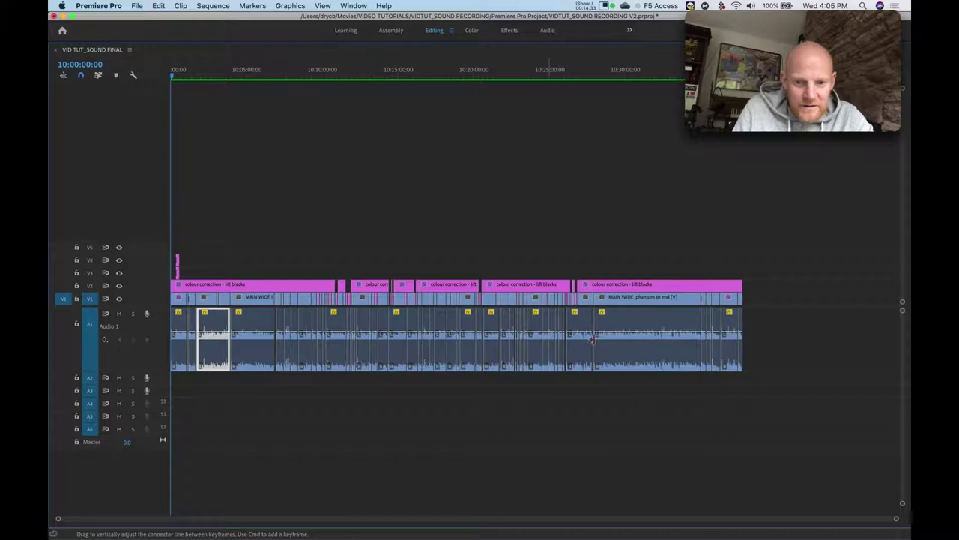
click(257, 358)
click(218, 353)
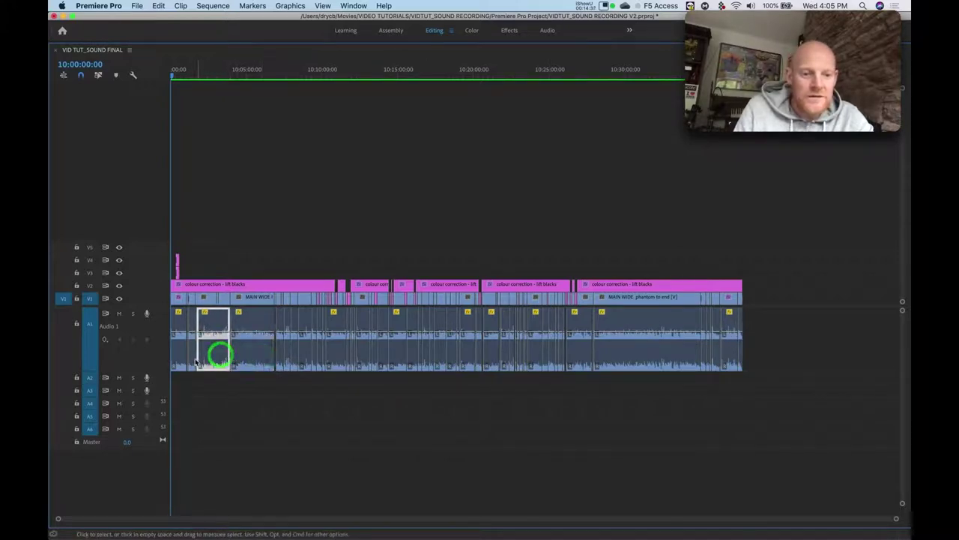
click(190, 359)
click(184, 358)
click(212, 363)
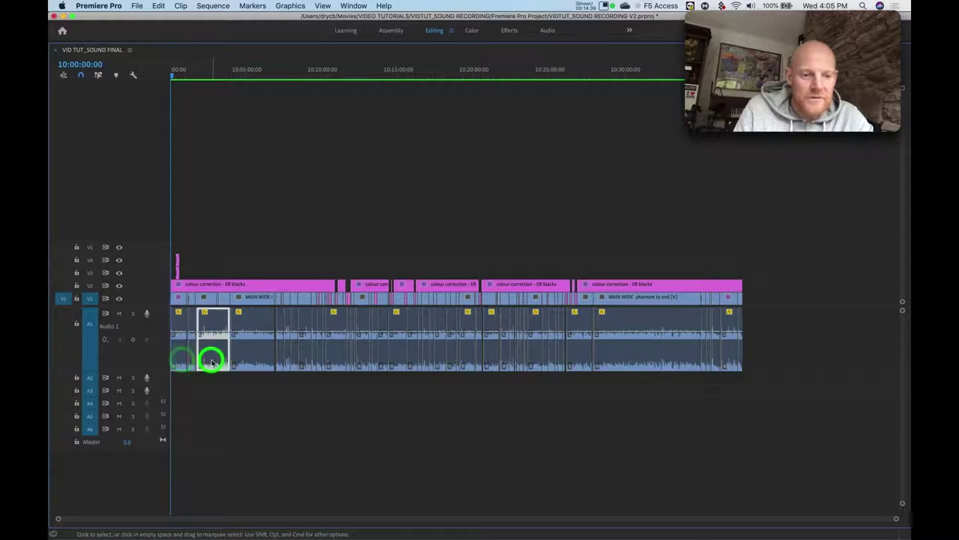
click(249, 357)
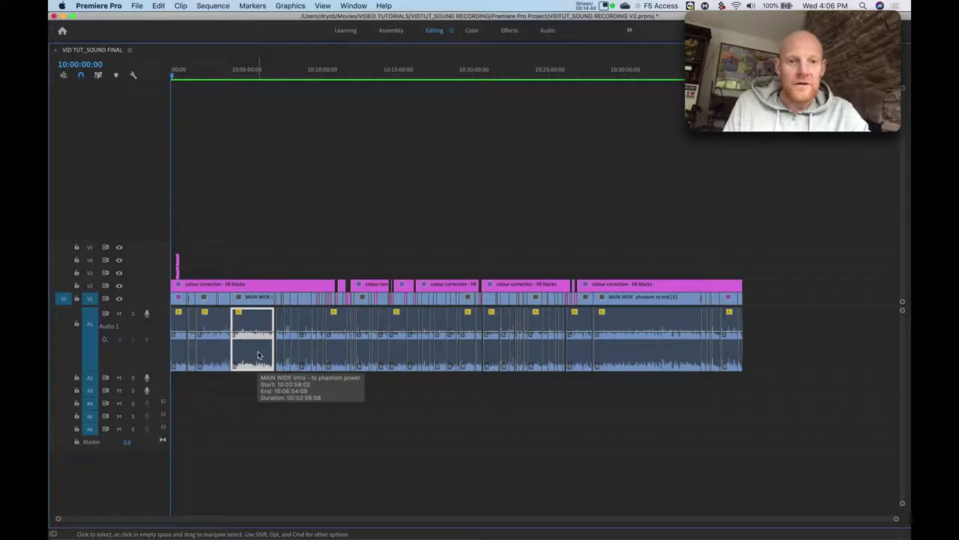
Step: Restore the full panel layout from the maximized timeline and show the Audio Clip Mixer with the first A1 clip selected
click(328, 233)
key(grave)
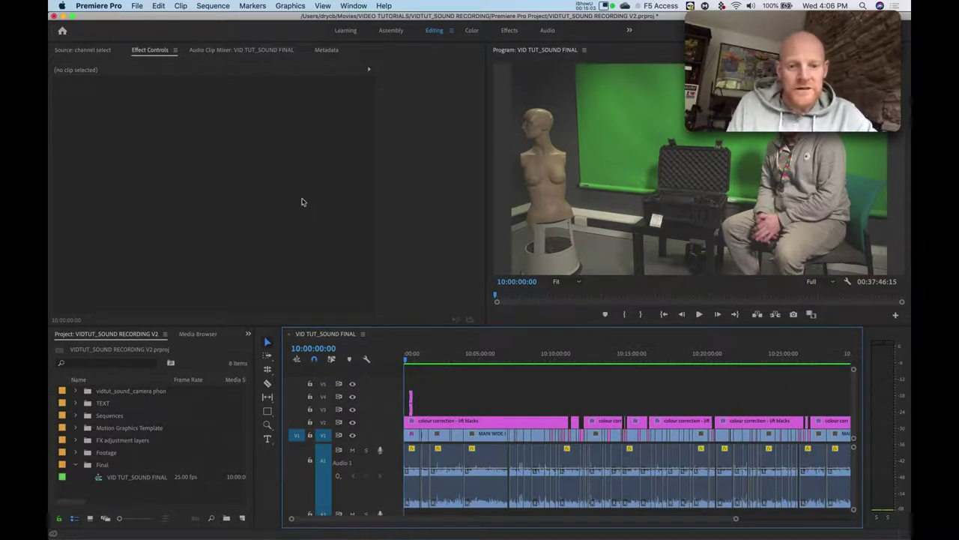
click(413, 489)
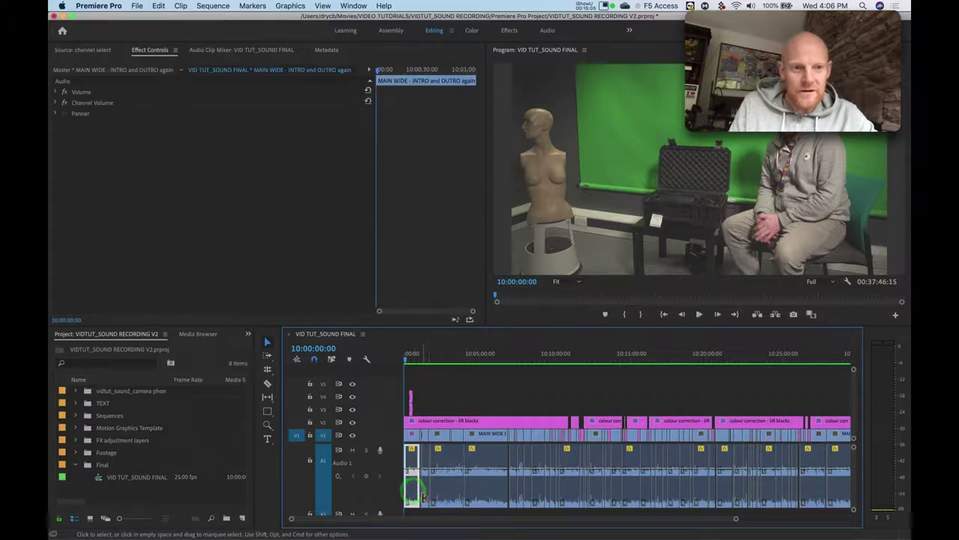
click(424, 489)
click(444, 489)
click(378, 490)
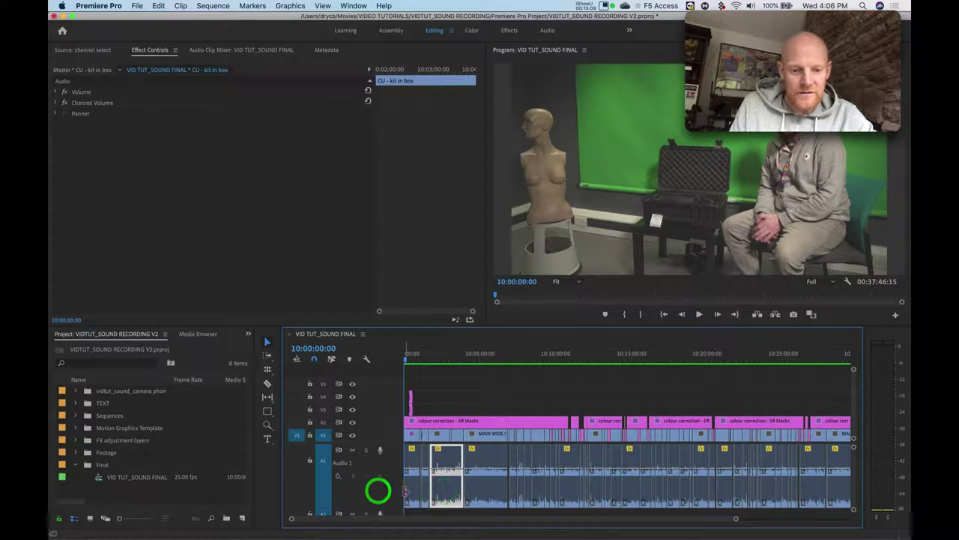
click(409, 491)
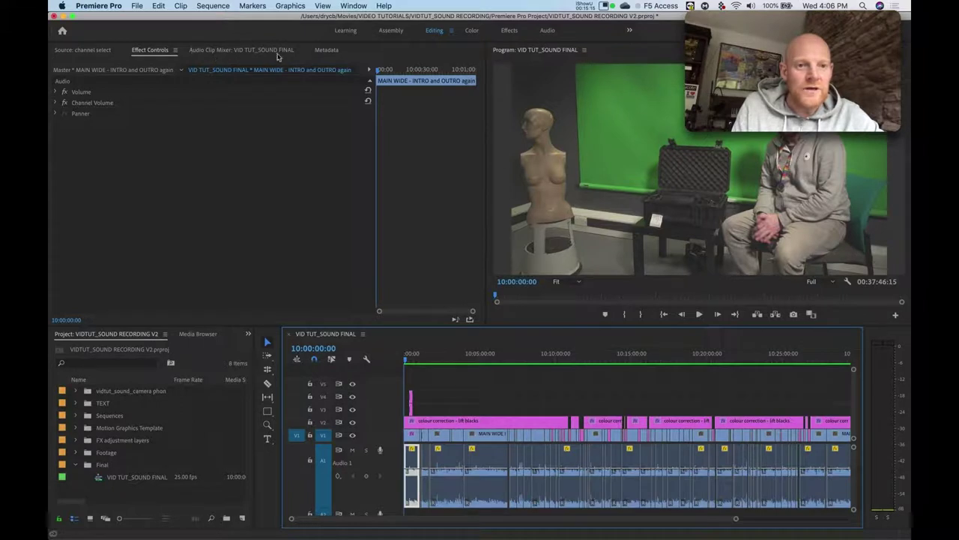
click(215, 50)
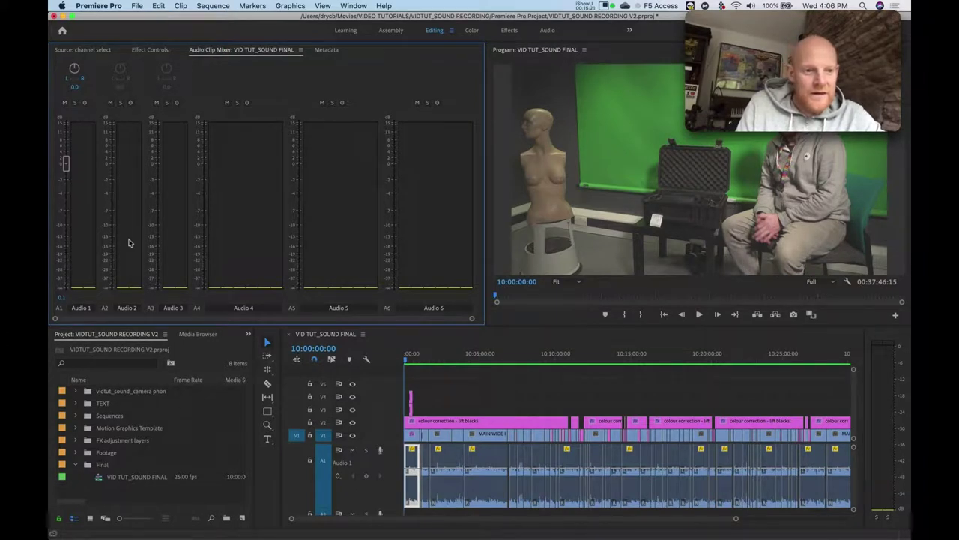
Step: Place the playhead at 10:00:38:16 and try several Audio 1 clip mixer levels on the first clip, ending at 7.0 dB
drag(406, 362, 413, 361)
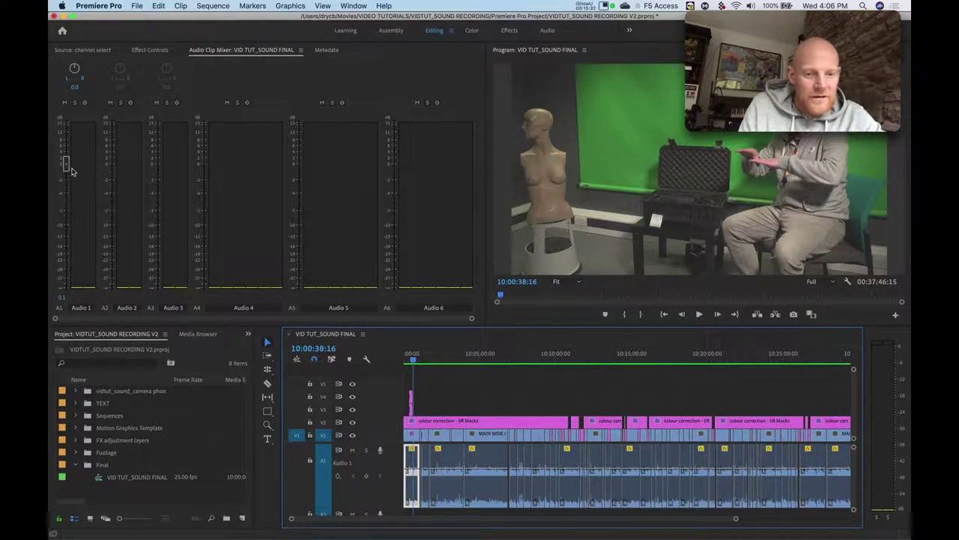
drag(66, 165, 66, 233)
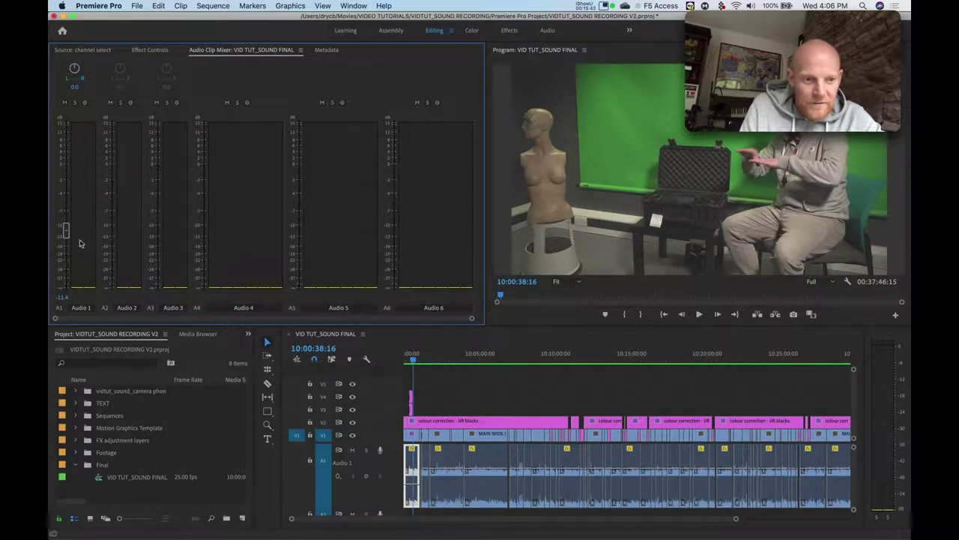
drag(66, 231, 65, 153)
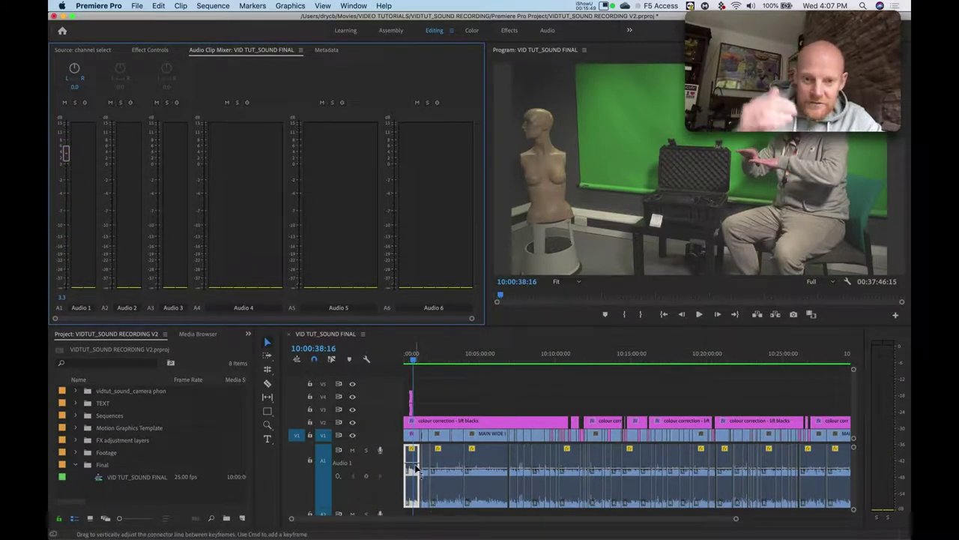
click(66, 155)
mouse_move(66, 155)
mouse_down()
mouse_move(66, 218)
mouse_move(65, 166)
mouse_up()
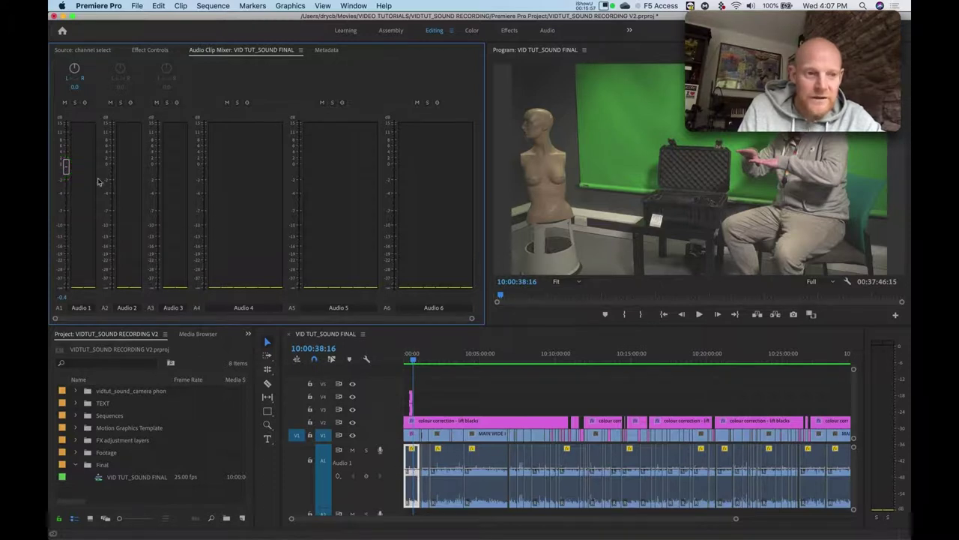
drag(66, 168, 65, 142)
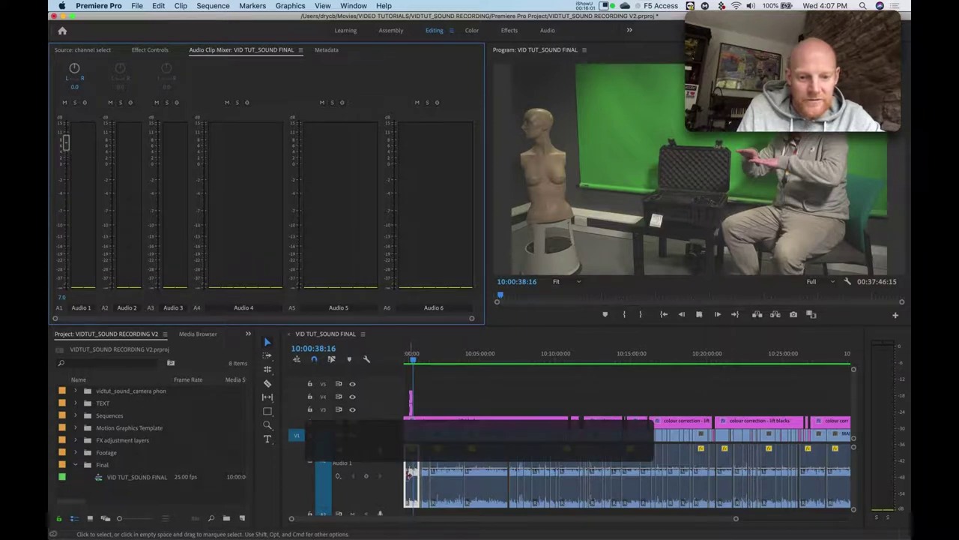
Step: Play across the cut between the first and second A1 clips to compare their levels in the Audio Clip Mixer
click(413, 351)
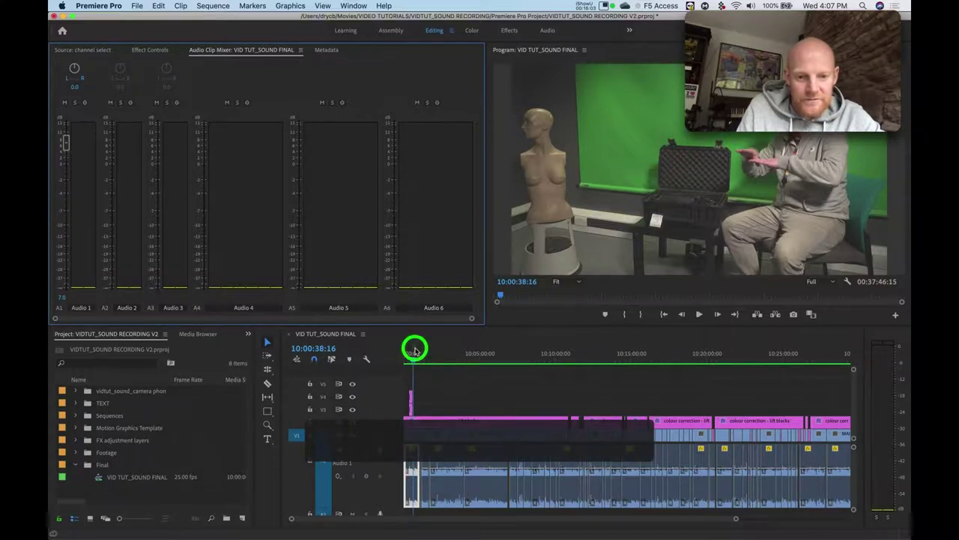
key(=)
key(space)
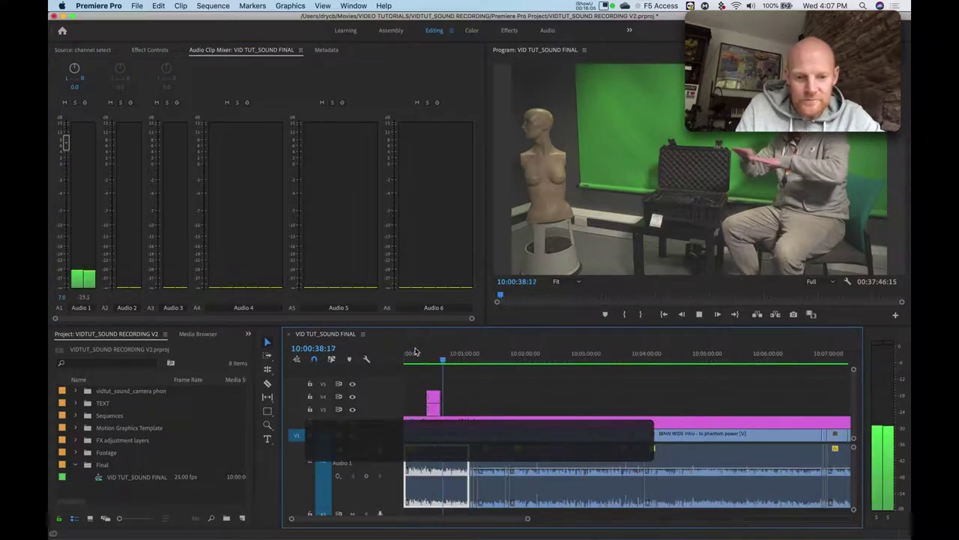
click(466, 353)
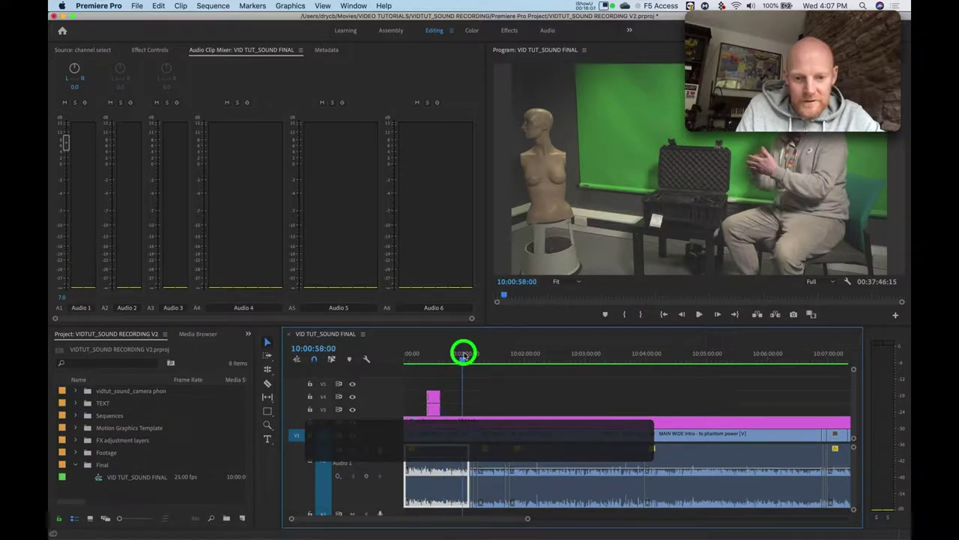
key(space)
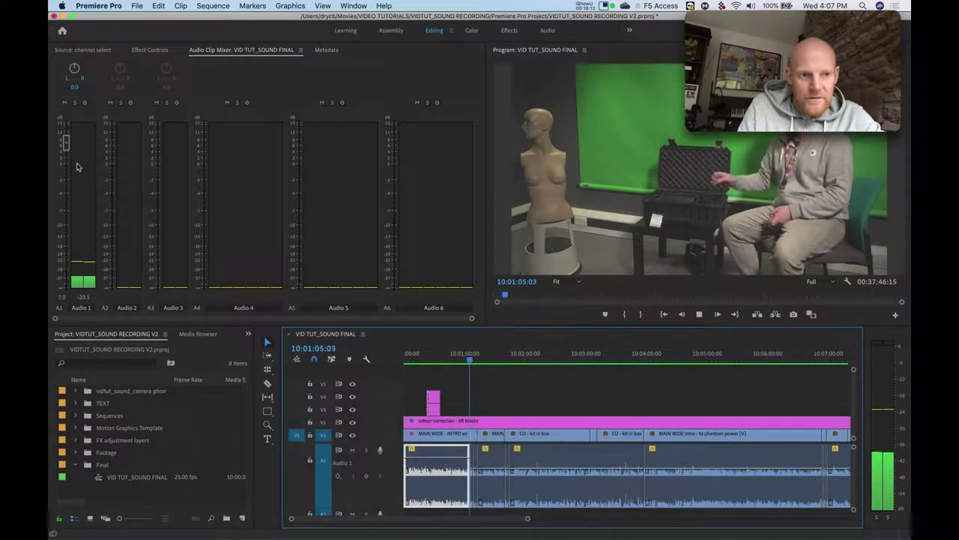
drag(66, 142, 66, 163)
key(space)
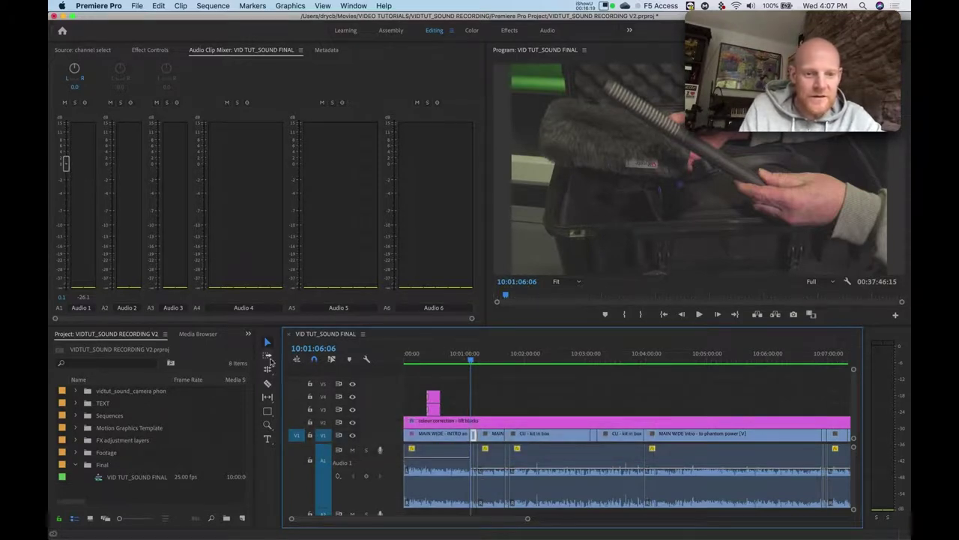
Step: Set the volume of the A1 clip just after the first cut to 0.0 dB in the clip mixer and reduce track A1's height
key(equal)
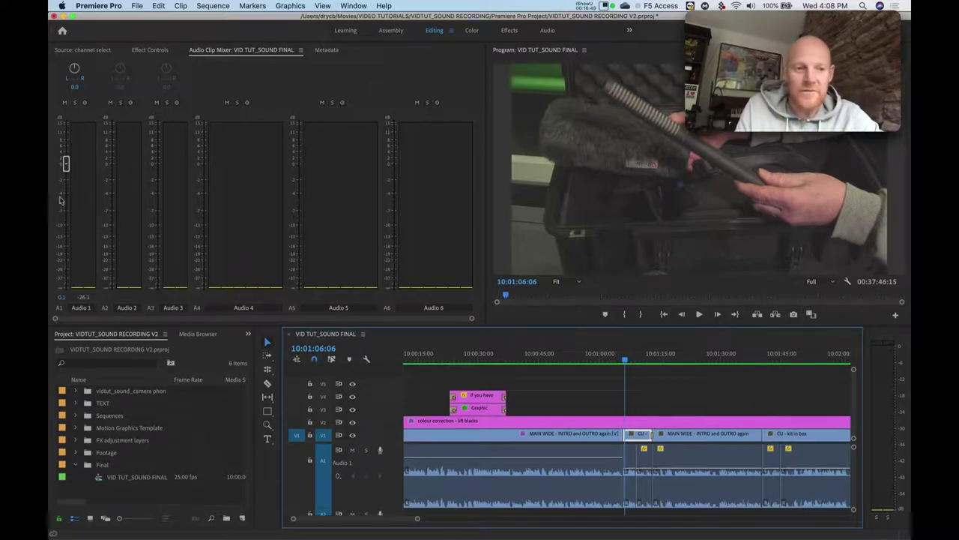
mouse_move(66, 164)
mouse_down()
mouse_move(67, 204)
mouse_move(67, 163)
mouse_up()
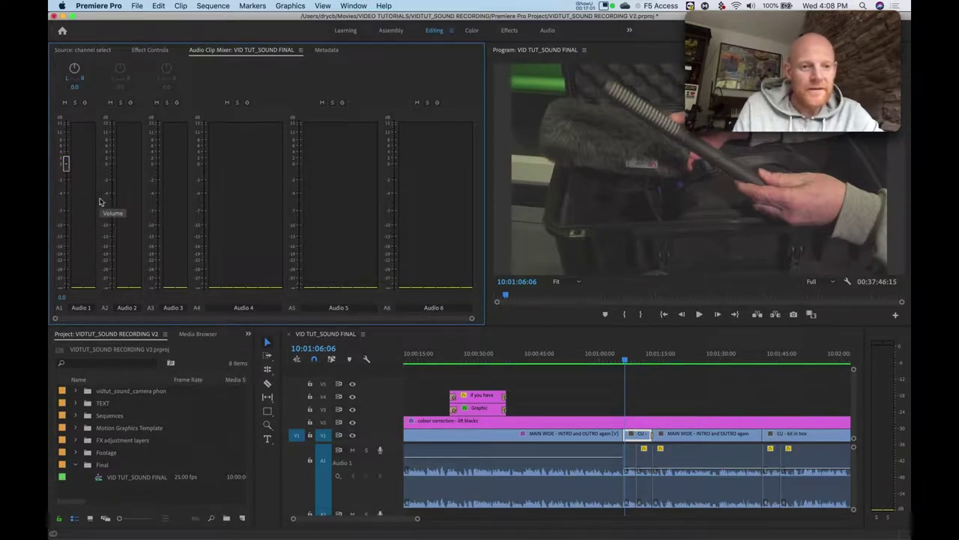
scroll(515, 480, down, 5)
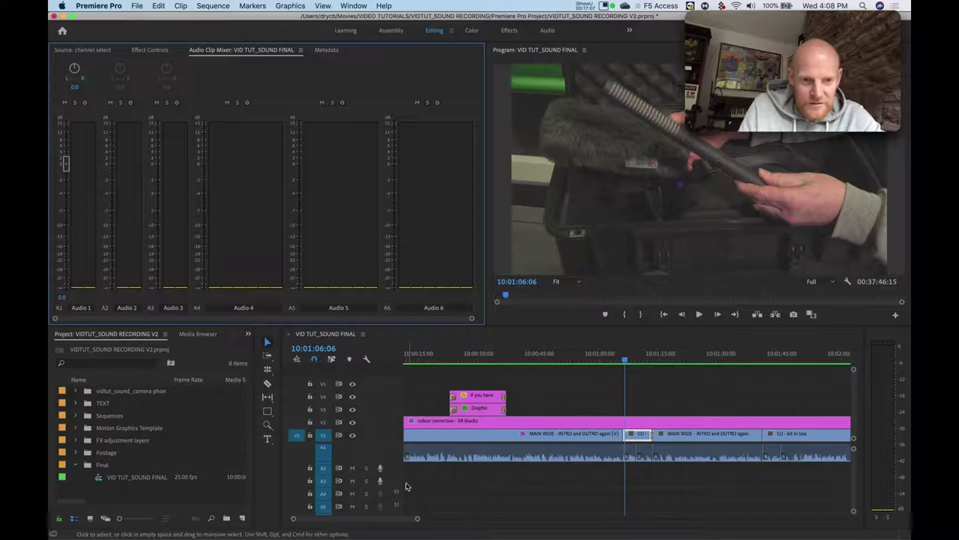
Step: Look over the Audio 2, Audio 3 and Audio 4 channels in the Audio Clip Mixer
click(124, 246)
click(173, 253)
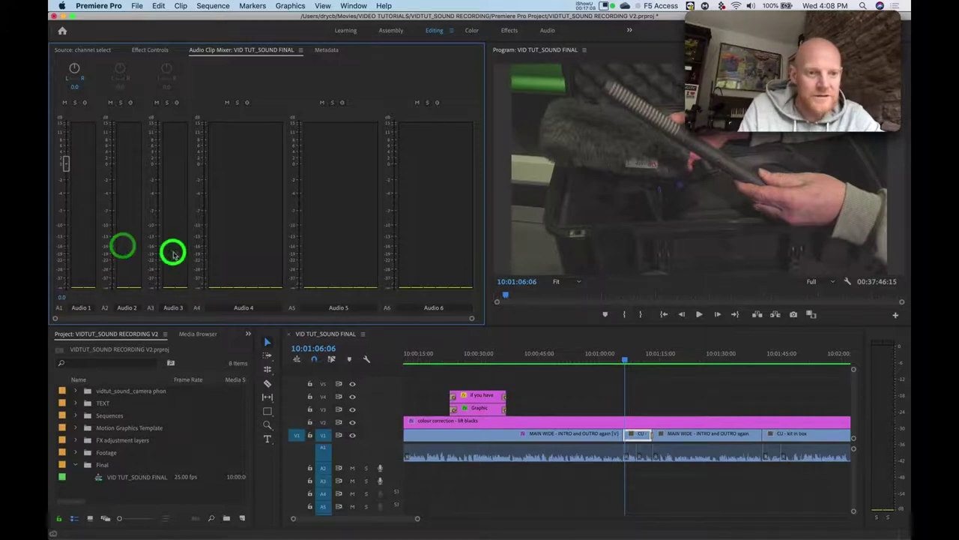
click(248, 256)
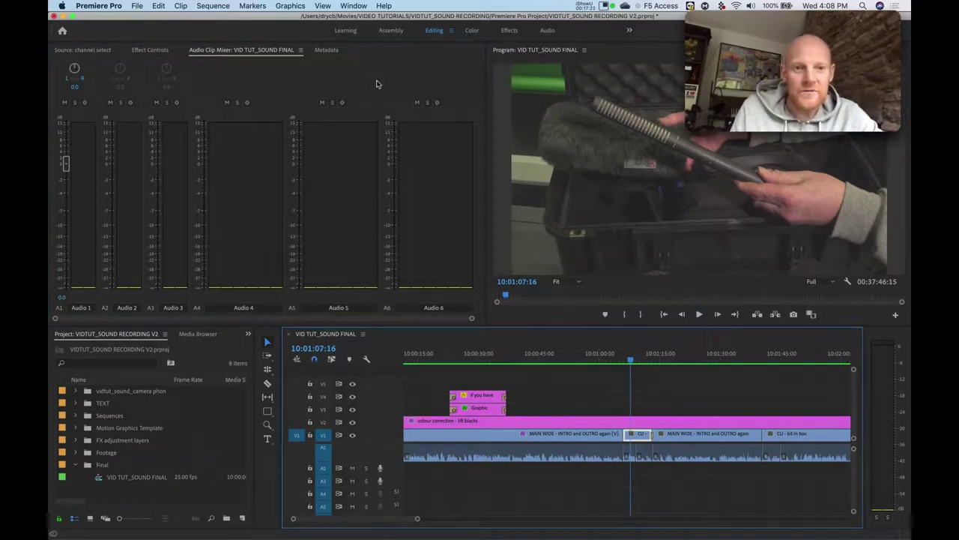
Step: Open the Audio Track Mixer, then expand track A1 and lower the first clip's volume line to match its neighbours
click(354, 6)
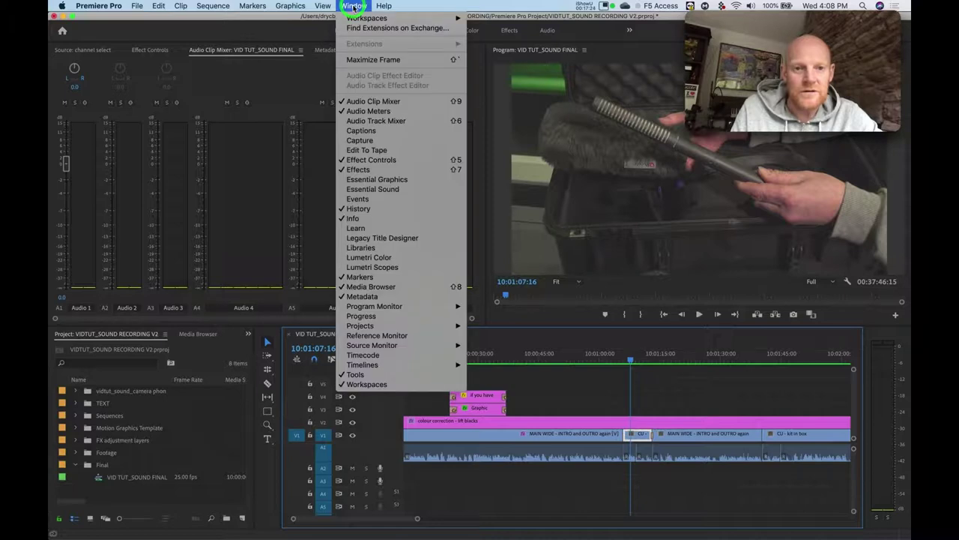
click(382, 123)
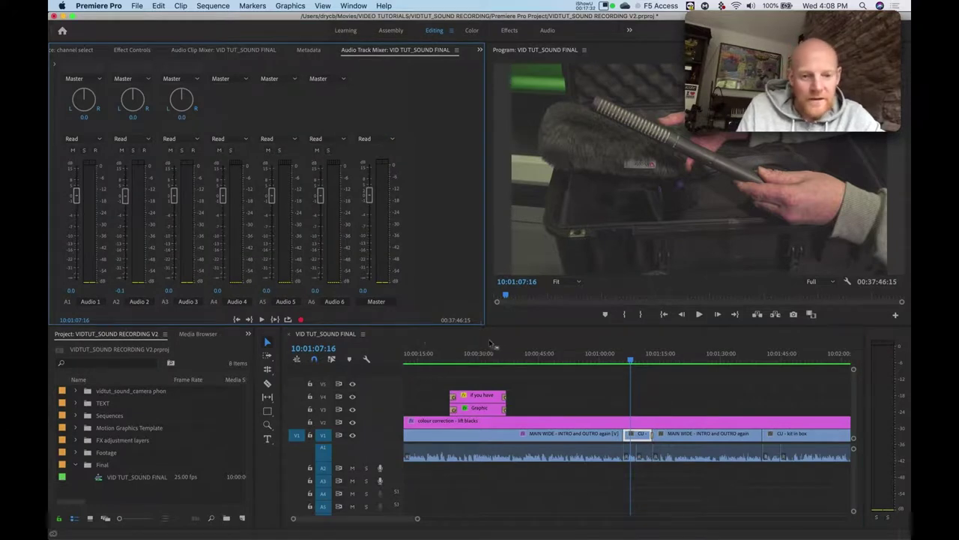
click(440, 356)
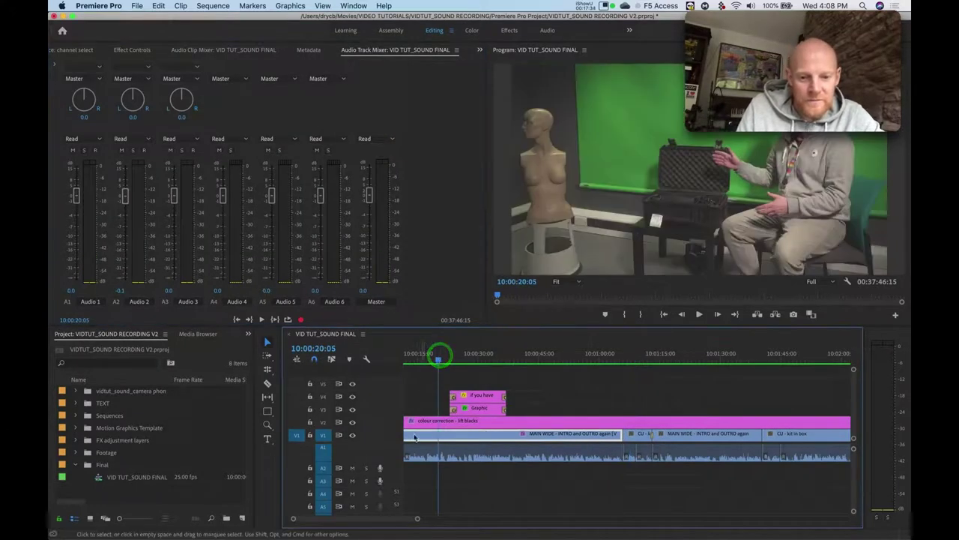
double_click(390, 458)
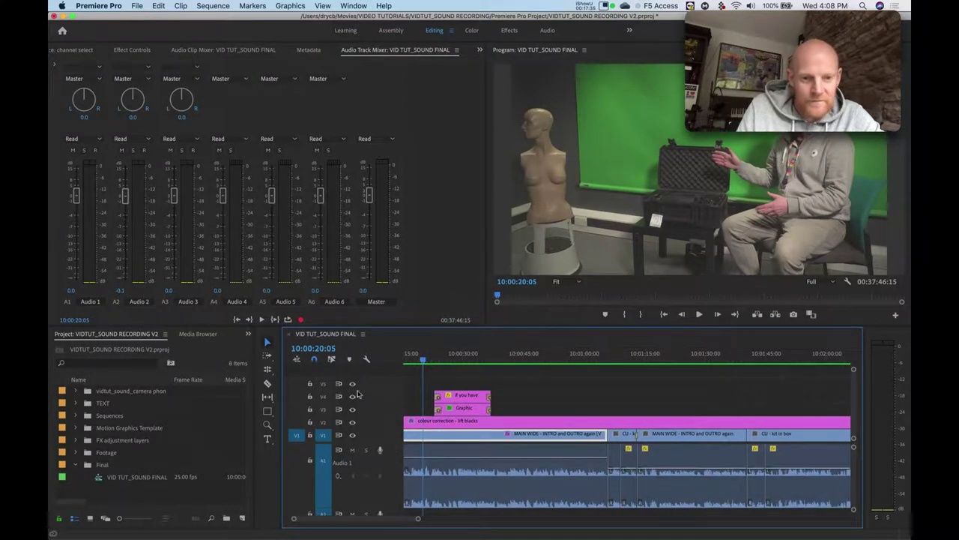
click(556, 460)
drag(555, 460, 555, 460)
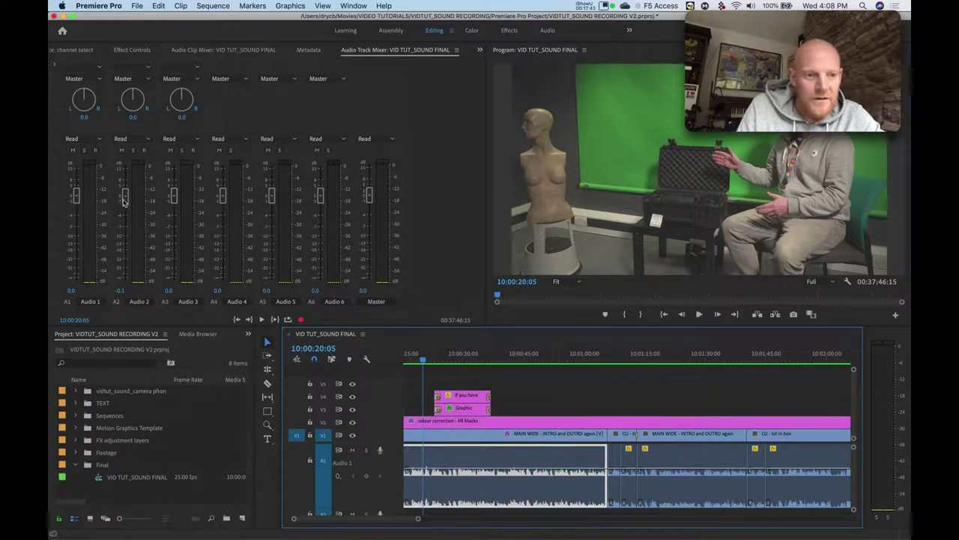
Step: Lower the Audio 1 track fader to -5.3 dB and play across the cut at the end of the first clip
drag(75, 195, 79, 217)
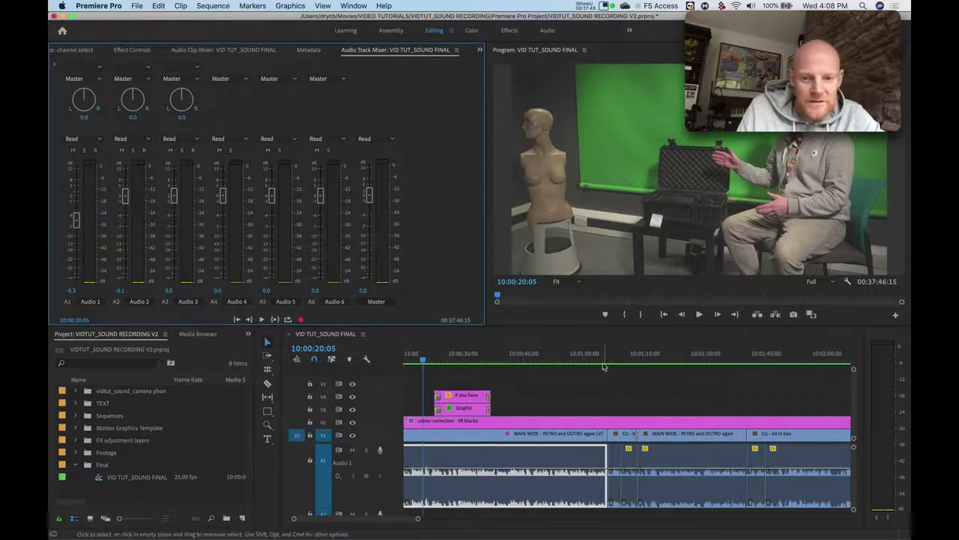
drag(607, 358, 606, 360)
key(space)
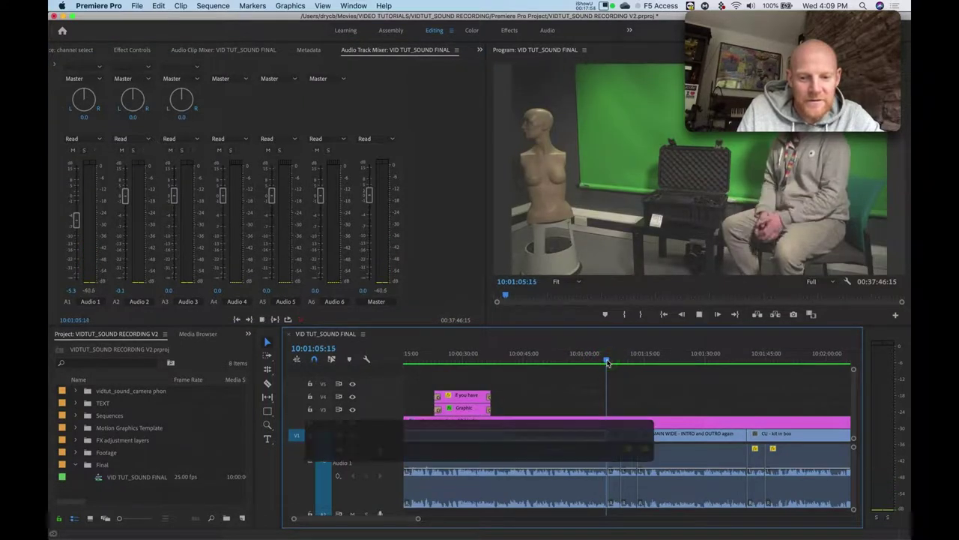
key(space)
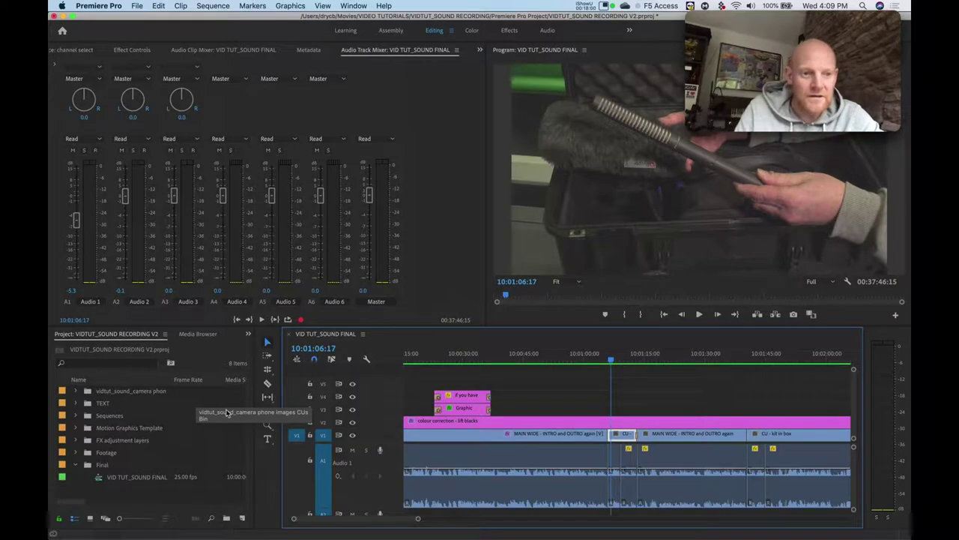
Step: Set the Audio 1 to Audio 6 track faders to about -0.6, -5.8, -7.5, -0.4, -4.8 and -0.2 dB
drag(76, 219, 124, 222)
drag(173, 195, 173, 227)
drag(222, 196, 268, 217)
mouse_move(320, 196)
mouse_down()
mouse_move(317, 217)
mouse_move(325, 199)
mouse_up()
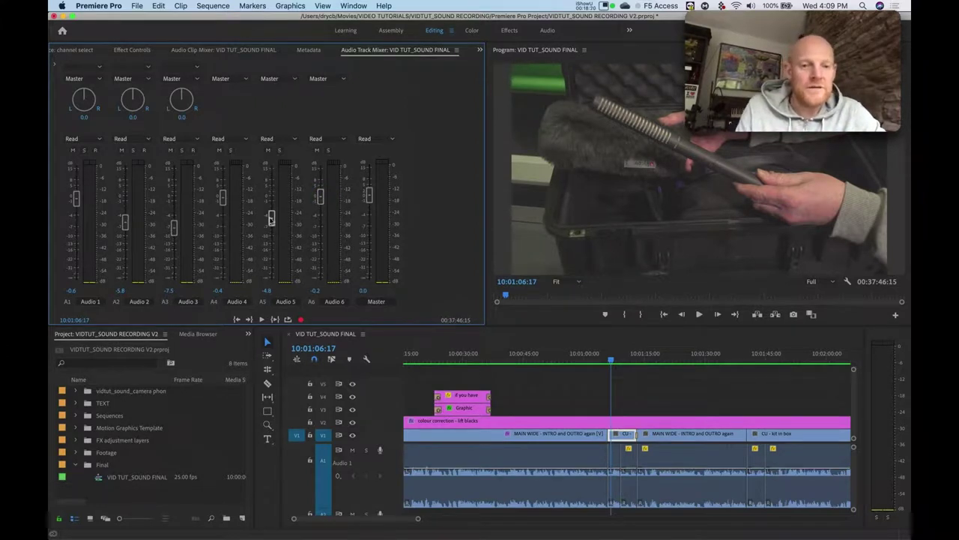
Step: Set the Audio 4 and Audio 5 track faders to about -1.1 and -1.0 dB, and nudge the Audio 6 fader
drag(272, 217, 221, 201)
drag(321, 198, 320, 201)
Step: Undo the recent track fader changes on Audio 1 to Audio 6
key(super+z)
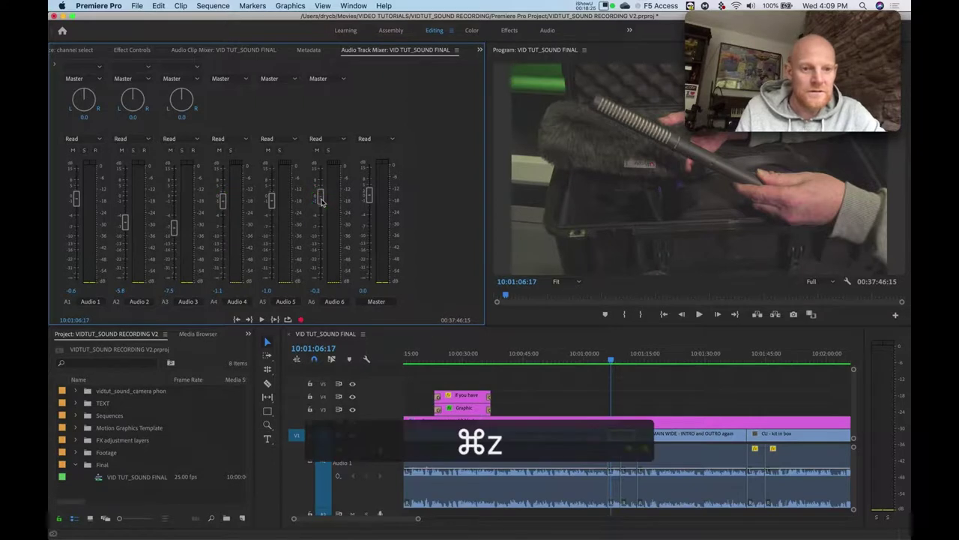
key(super+z)
key(super+z)
key(super+z)
key(super+z)
key(super+z)
key(super+z)
key(super+z)
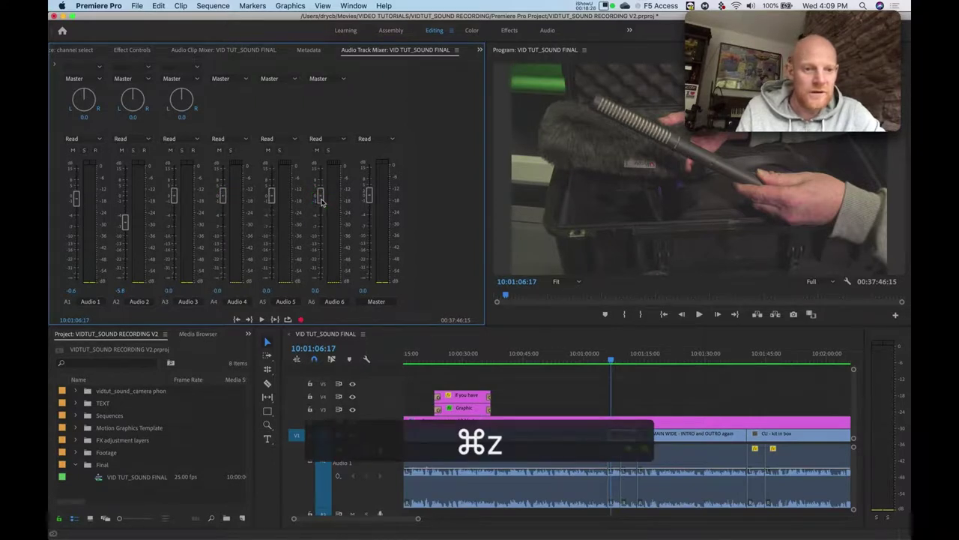
key(super+z)
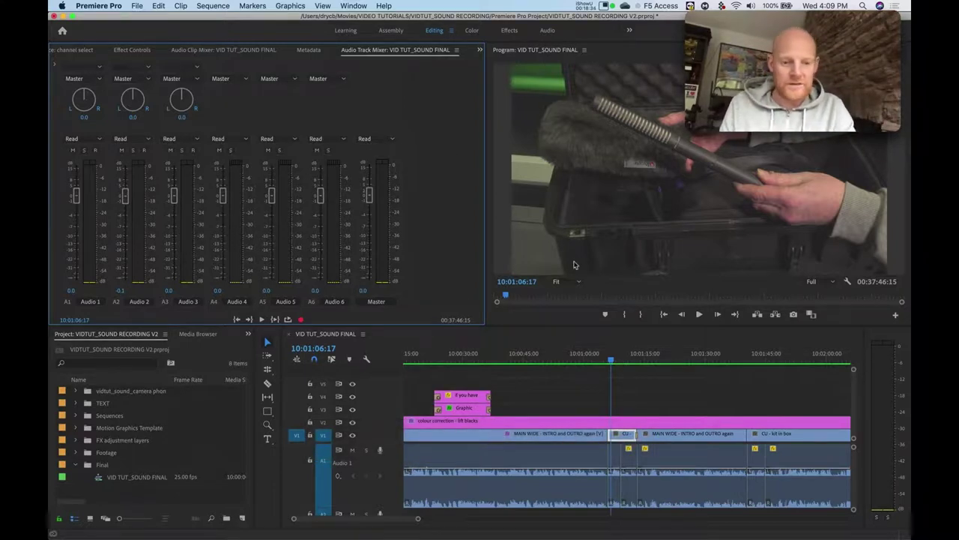
Step: Switch to the slideshow, advance to the Track & Clip Keyframes slide, and return to Premiere Pro
key(super+Tab)
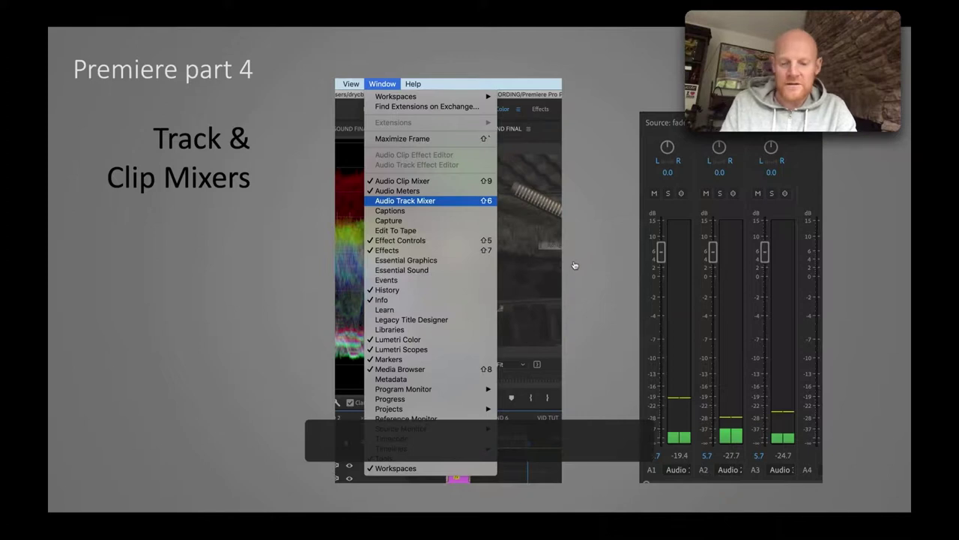
key(Right)
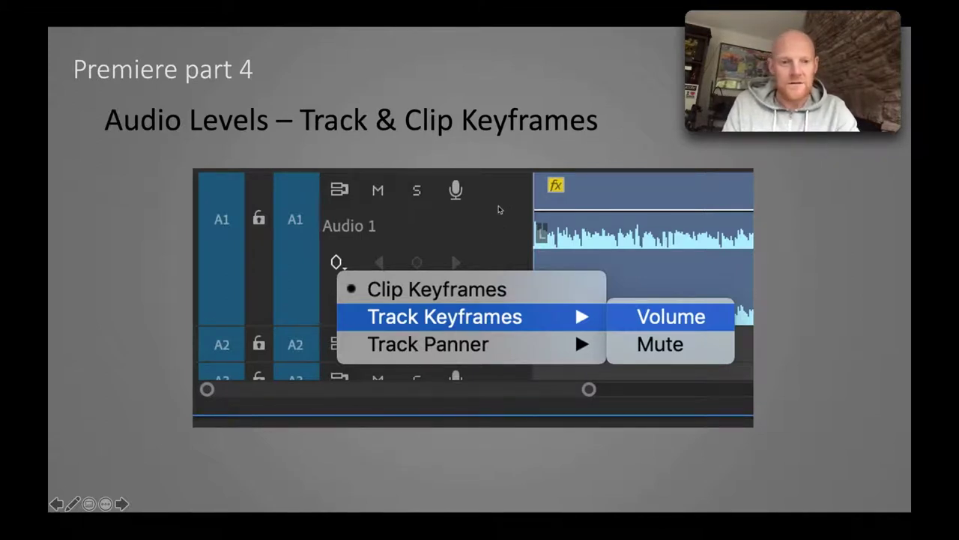
key(super+Tab)
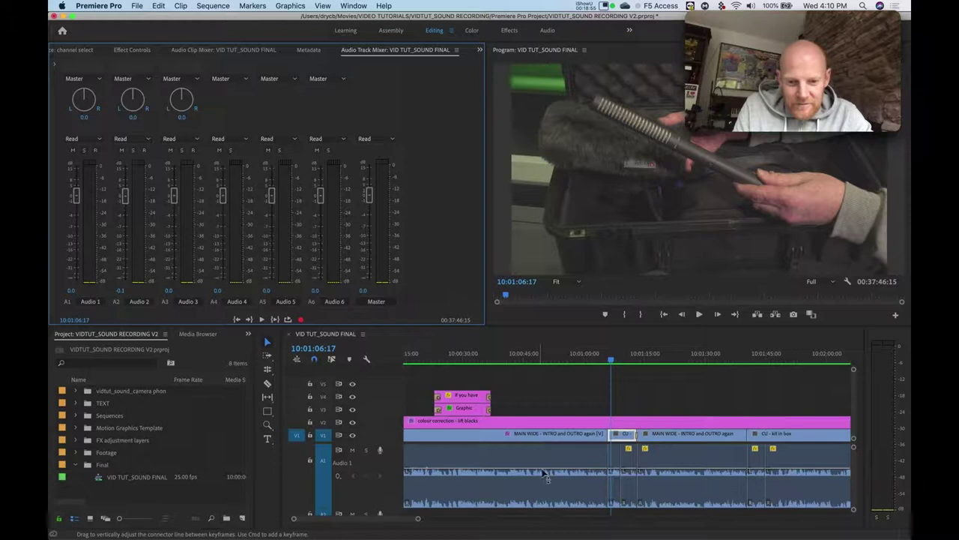
Step: Select the first Audio 1 clip, nudge its volume line and add volume keyframes at 10:00:41:02, 10:00:49:24 and 10:00:56:11
click(510, 483)
drag(563, 472, 562, 469)
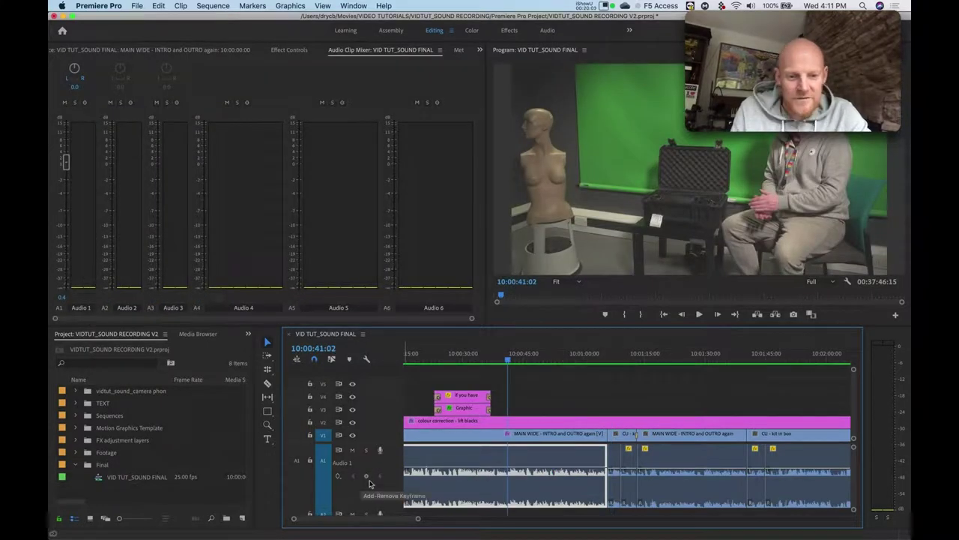
click(367, 478)
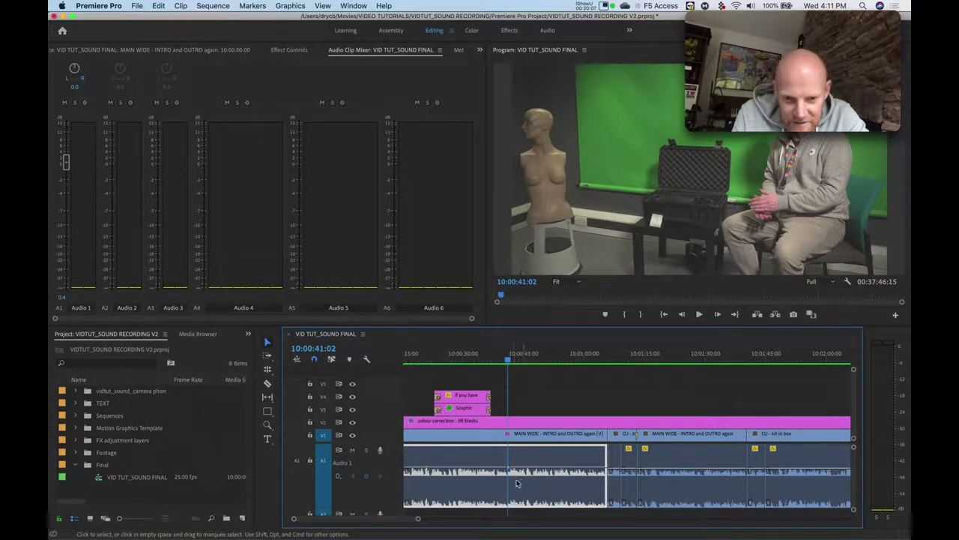
click(543, 360)
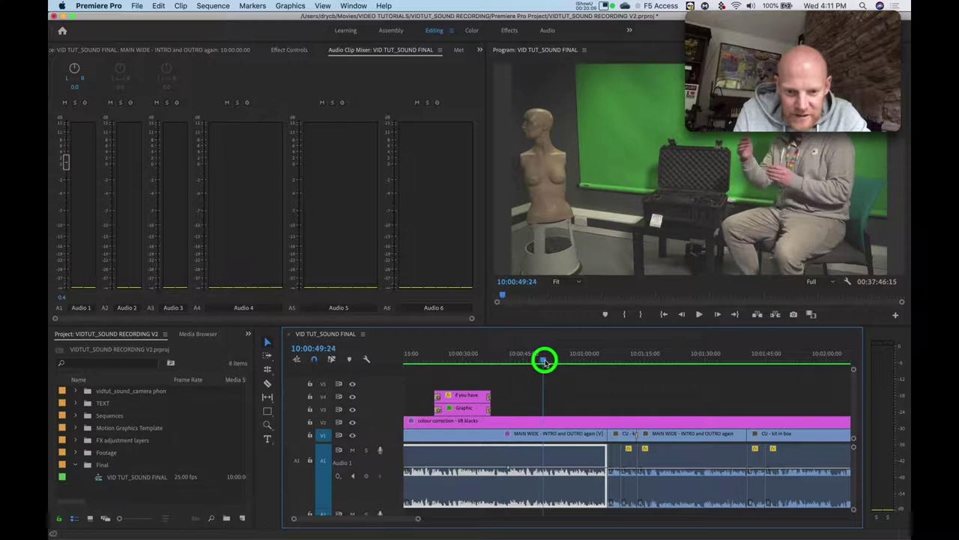
click(366, 476)
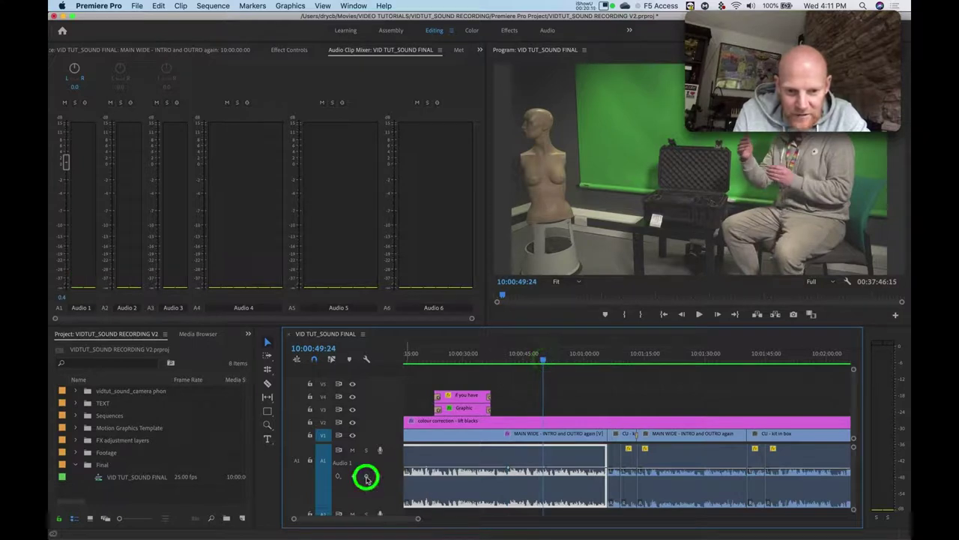
drag(545, 360, 569, 361)
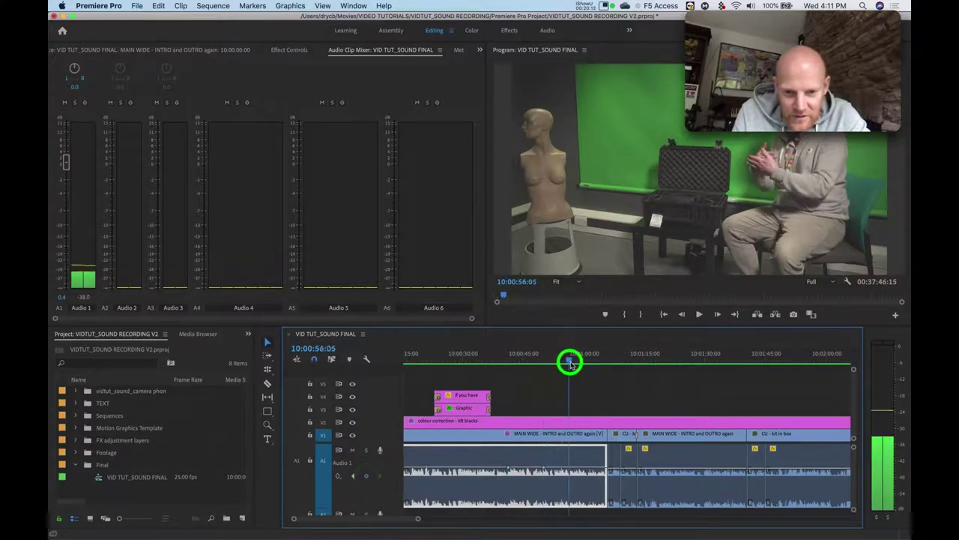
click(366, 476)
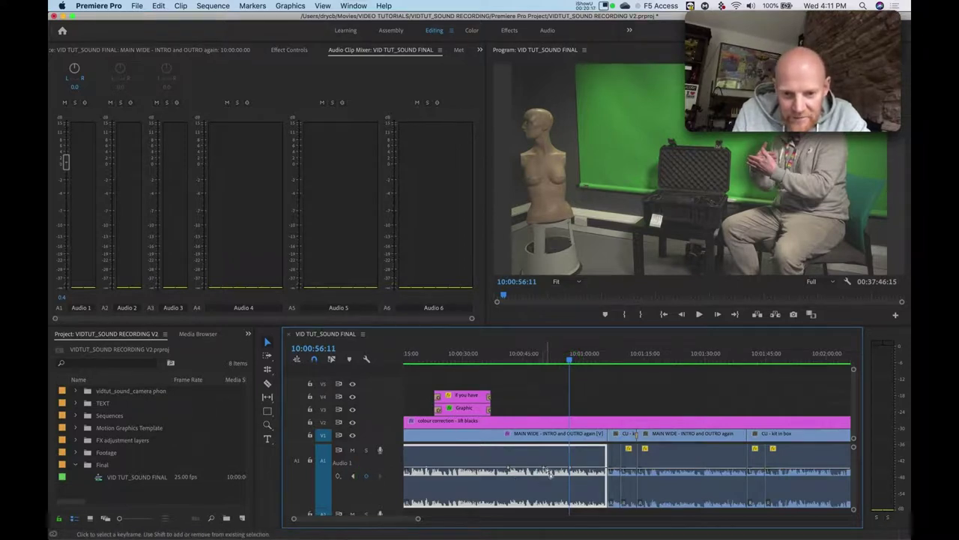
Step: Shape the clip's volume keyframes into a peak, raising the middle one and lowering the outer two
drag(547, 471, 508, 470)
drag(568, 467, 577, 489)
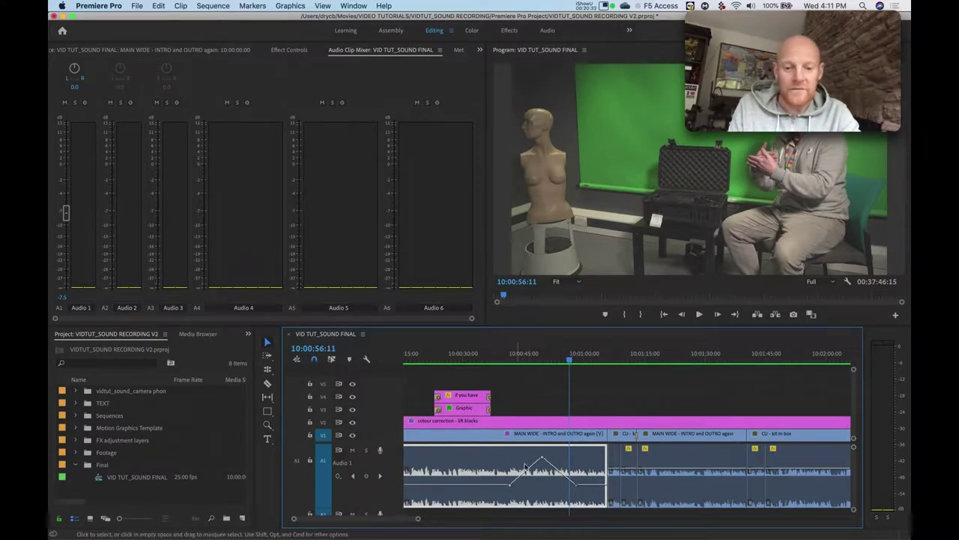
mouse_move(510, 488)
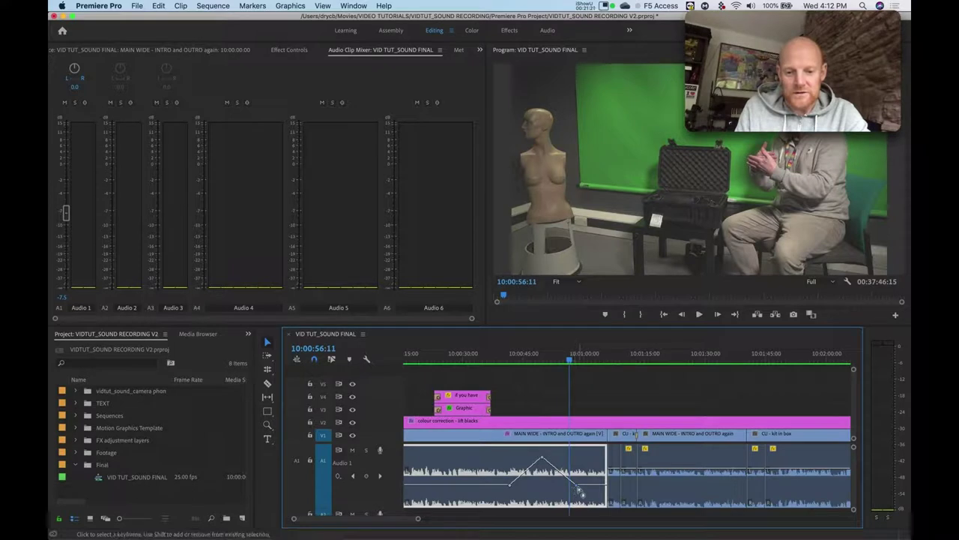
drag(579, 488, 578, 486)
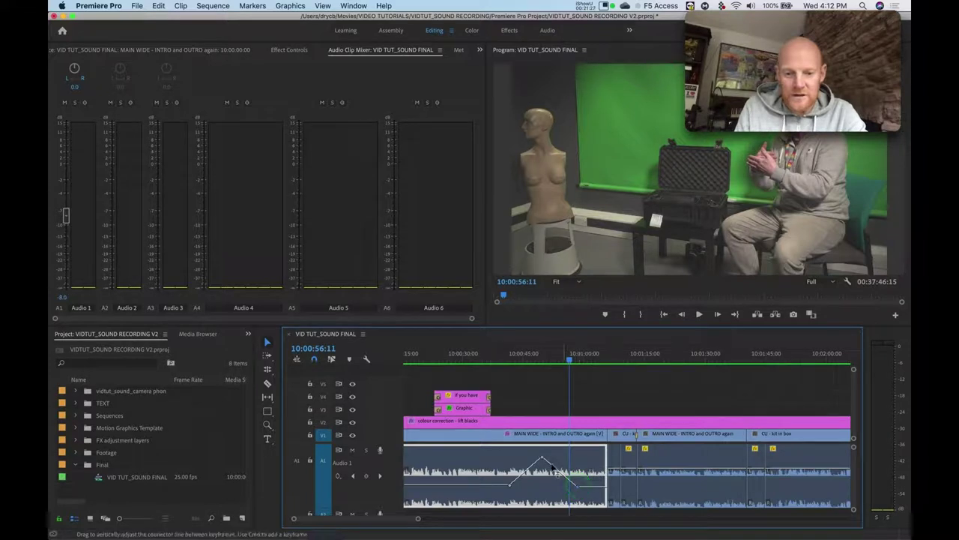
drag(542, 460, 542, 461)
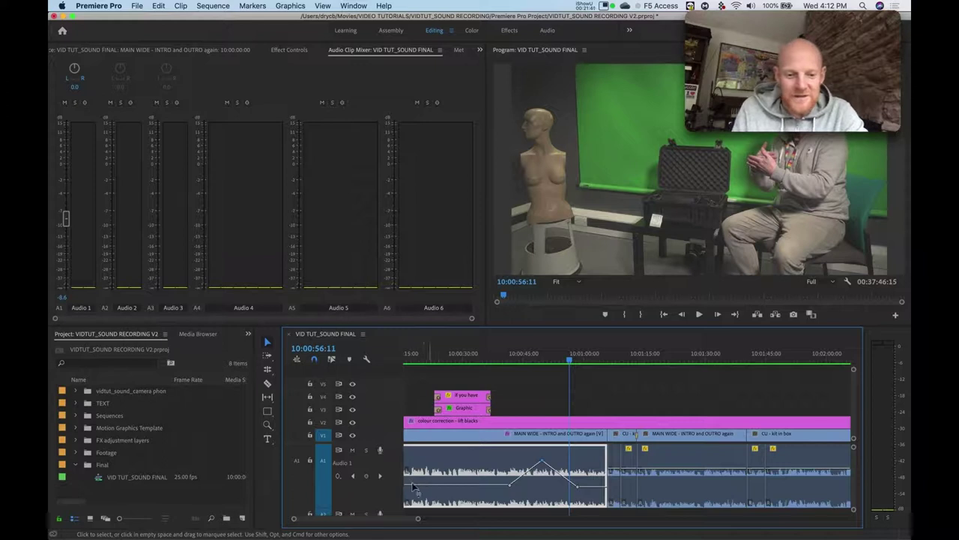
Step: Show the Track Keyframes volume on Audio 1 and lower the track's volume line slightly
click(339, 479)
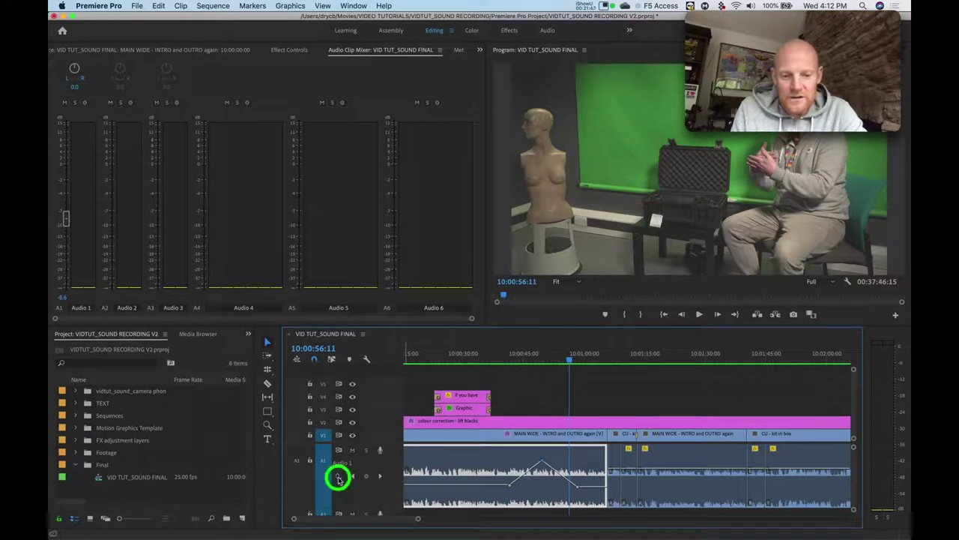
mouse_move(359, 498)
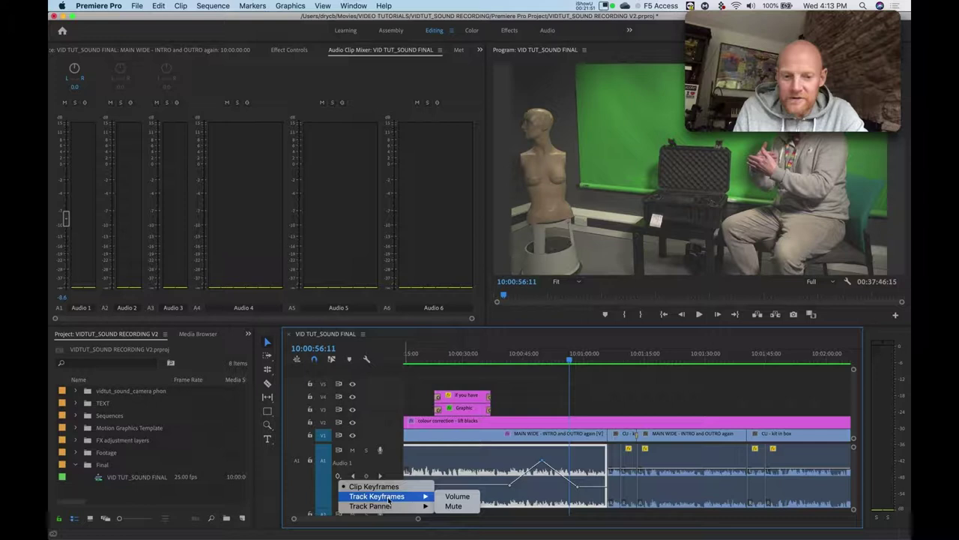
click(458, 498)
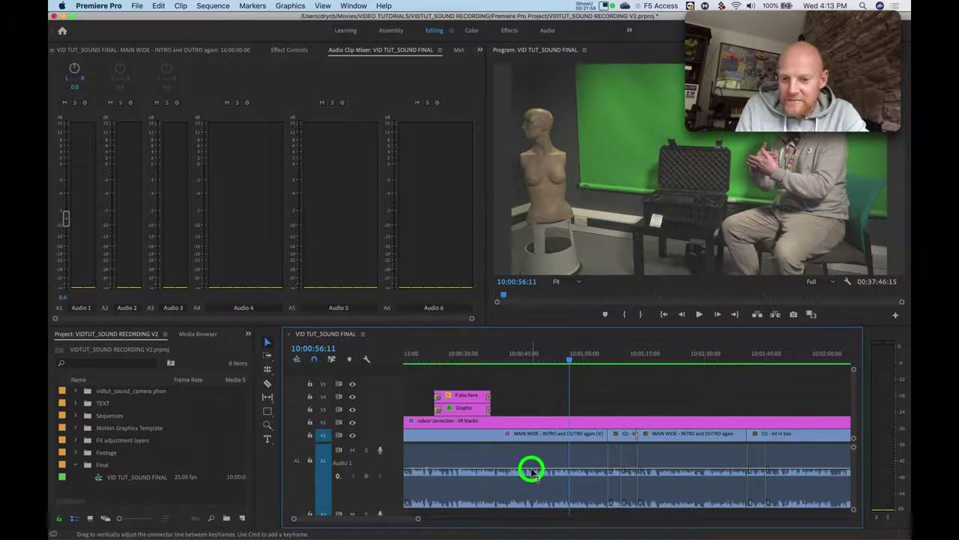
mouse_move(532, 471)
mouse_down()
mouse_move(533, 454)
mouse_move(531, 471)
mouse_up()
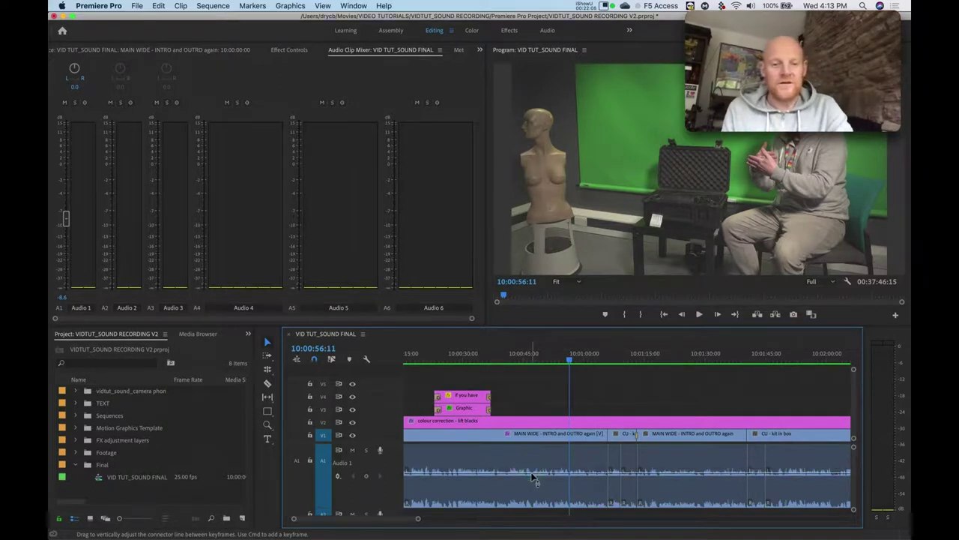
Step: Add two Audio 1 track volume keyframes, one at 10:00:39:04 and one raised to a peak at about 10:00:51:12
click(557, 358)
click(367, 476)
click(499, 355)
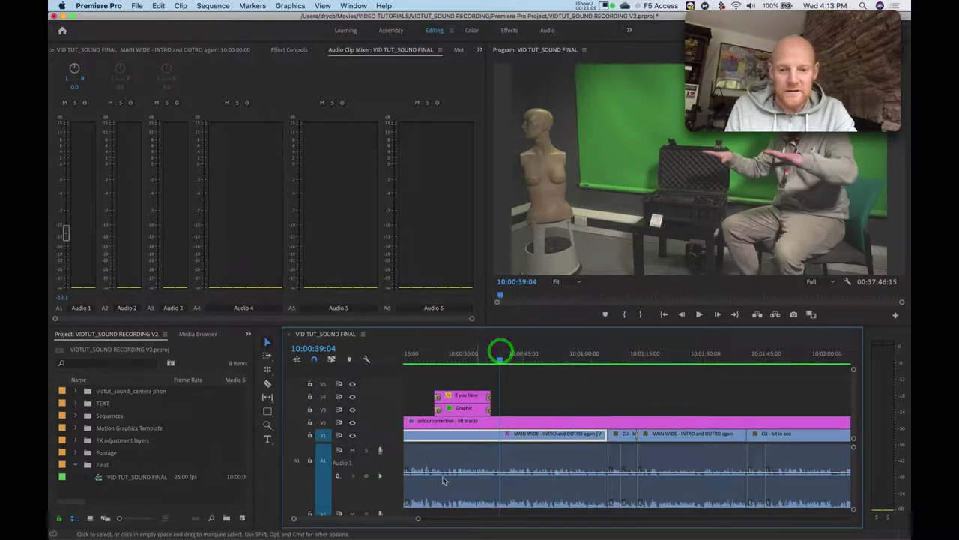
click(366, 476)
drag(555, 471, 552, 456)
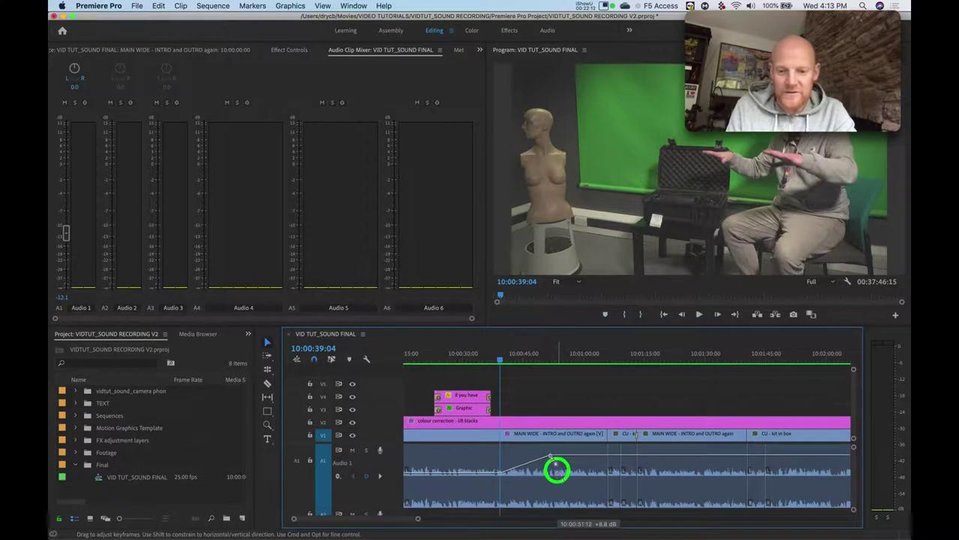
Step: Add a third track volume keyframe at about 10:00:59:19 and lower it to about -14.9 dB
click(584, 358)
click(366, 476)
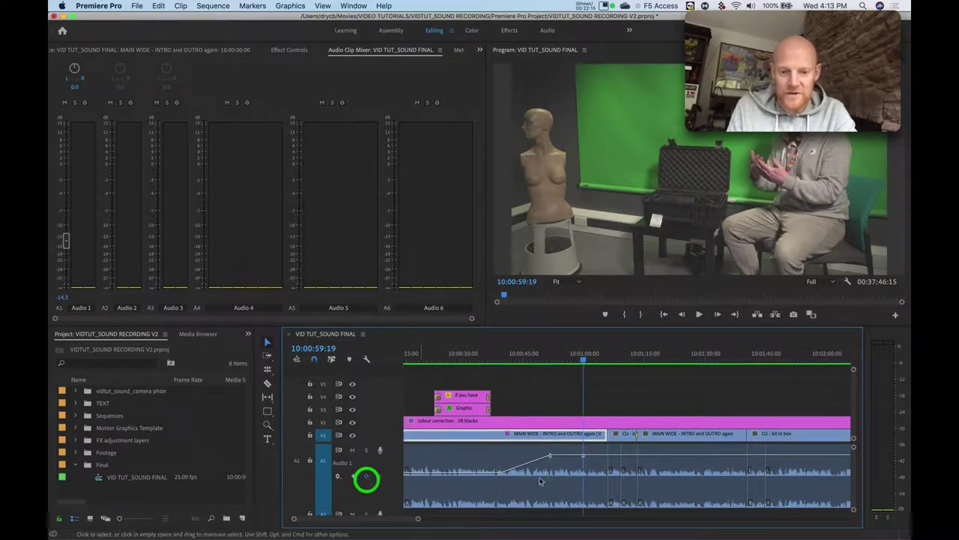
drag(583, 455, 586, 491)
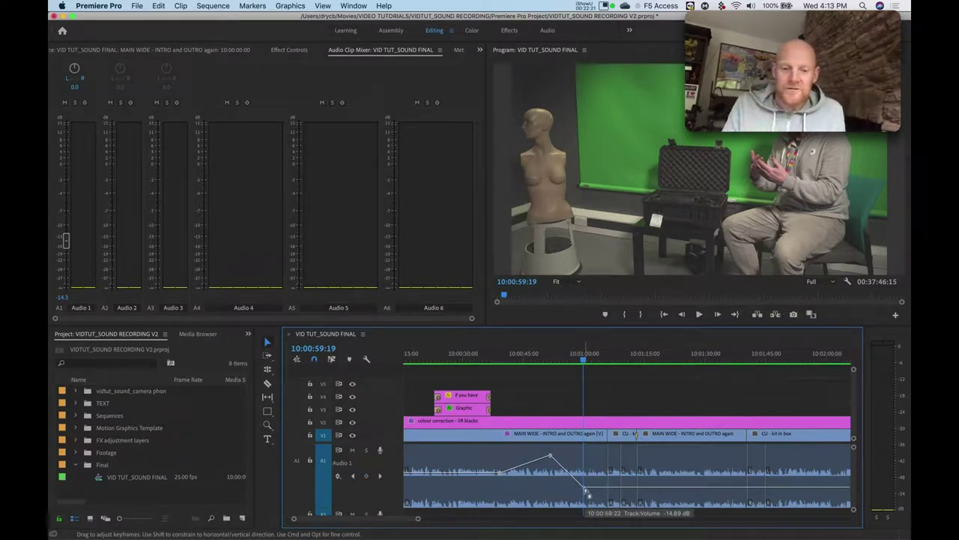
drag(584, 492, 584, 491)
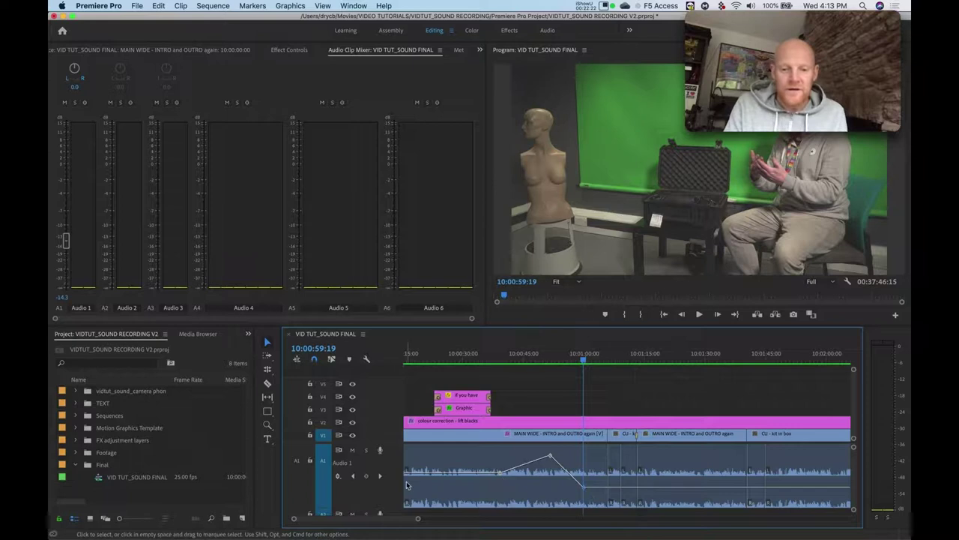
Step: Compare the keyframes on Audio 1 by showing Clip Keyframes and returning to the Track Keyframes volume
click(338, 477)
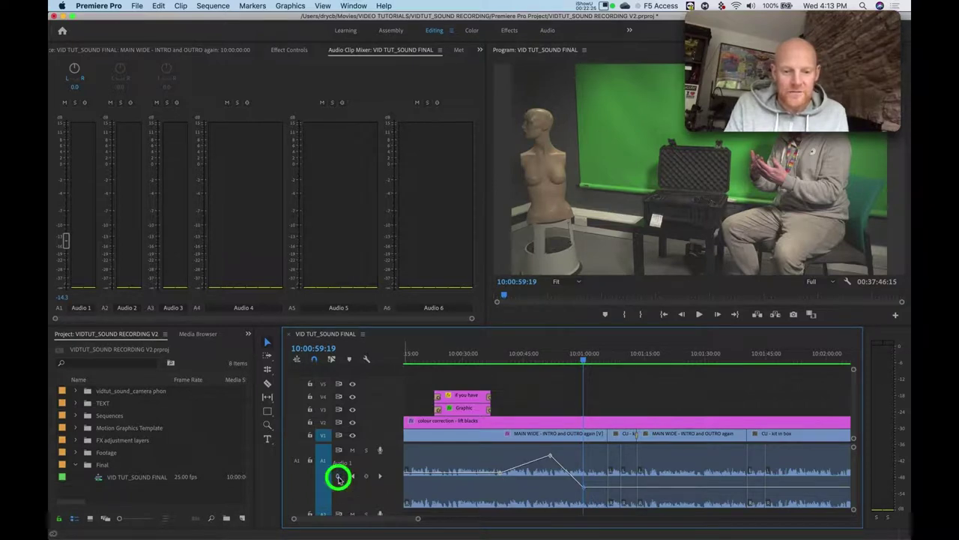
click(375, 488)
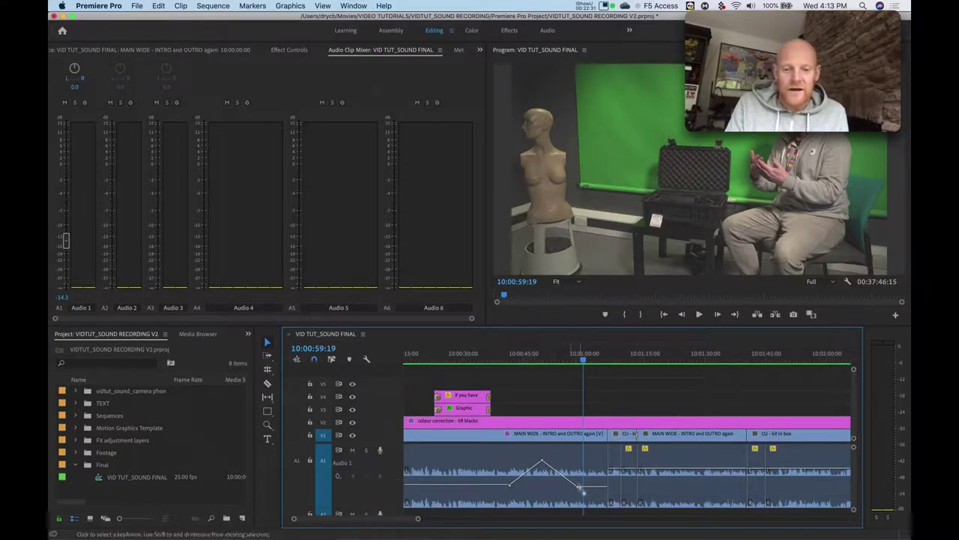
click(338, 476)
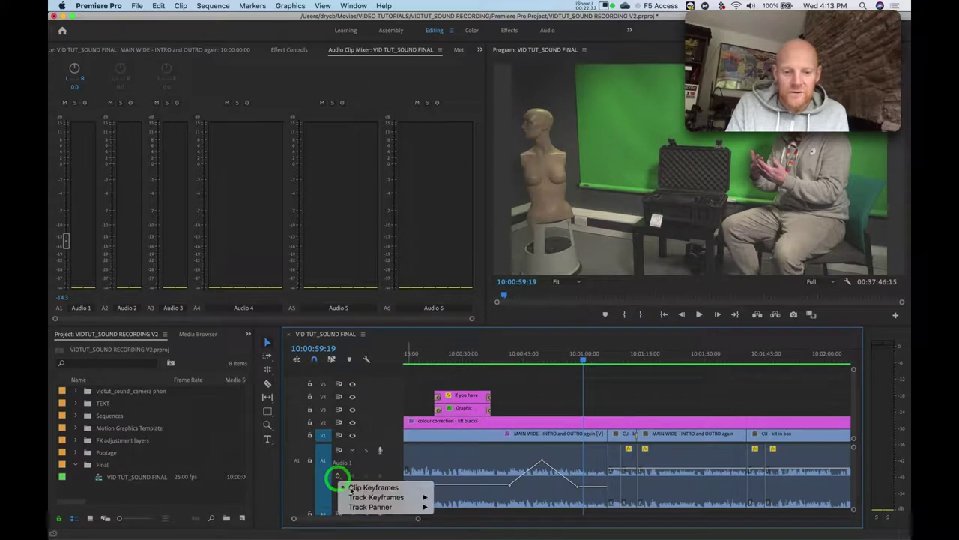
mouse_move(394, 500)
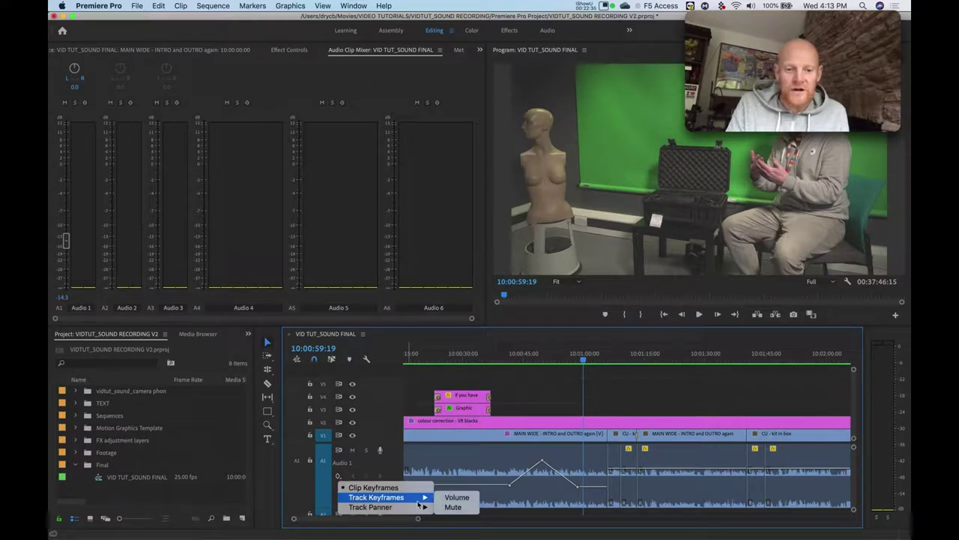
click(460, 501)
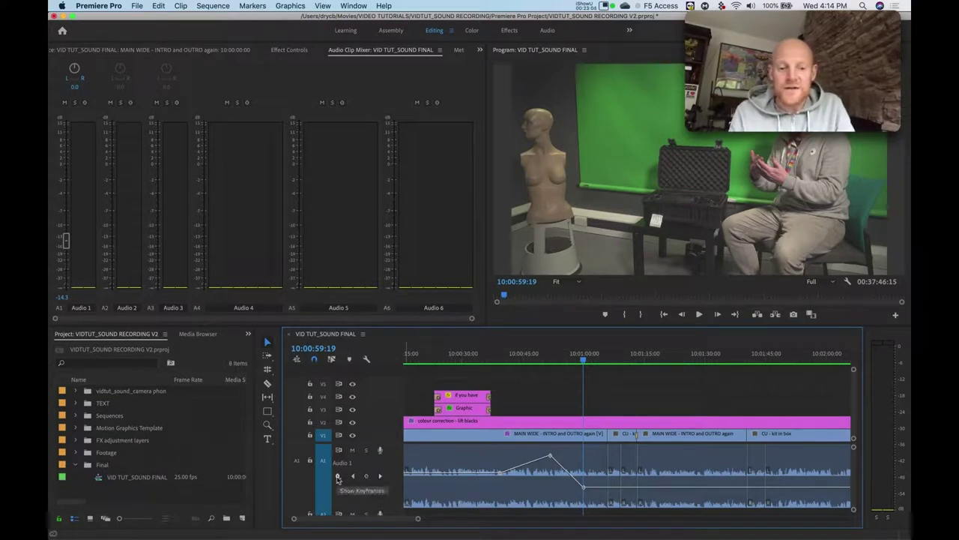
Step: Move the playhead to 10:00:46:23 and review the keyframe display options for Audio 1
click(533, 355)
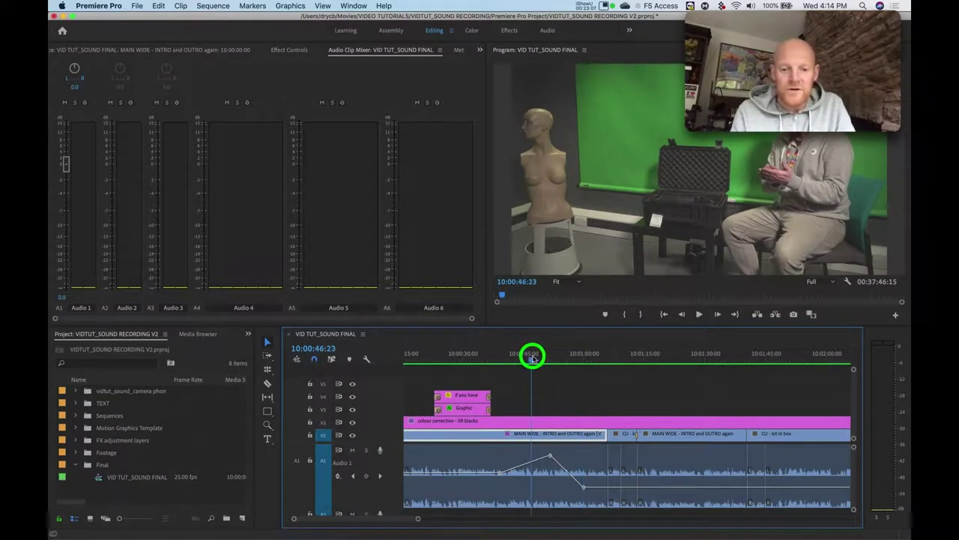
click(337, 476)
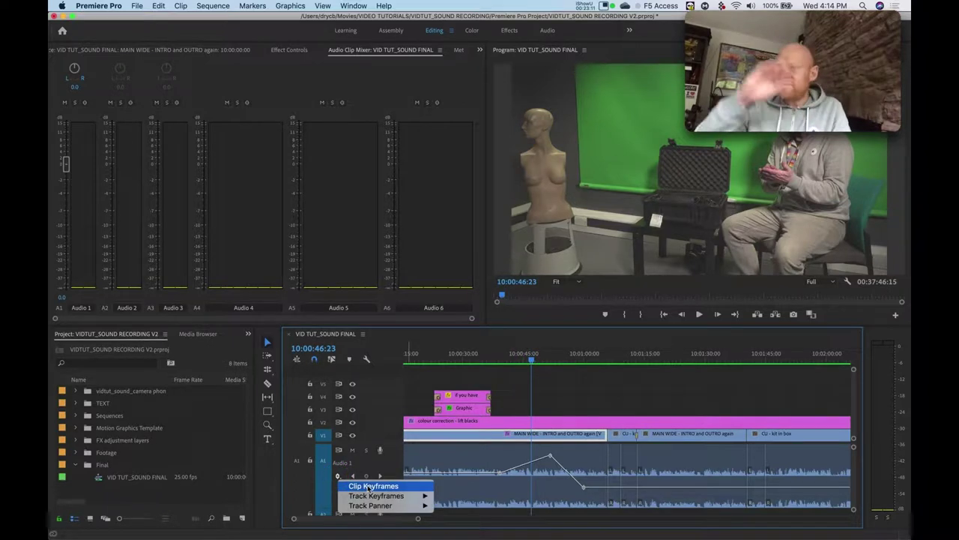
click(539, 461)
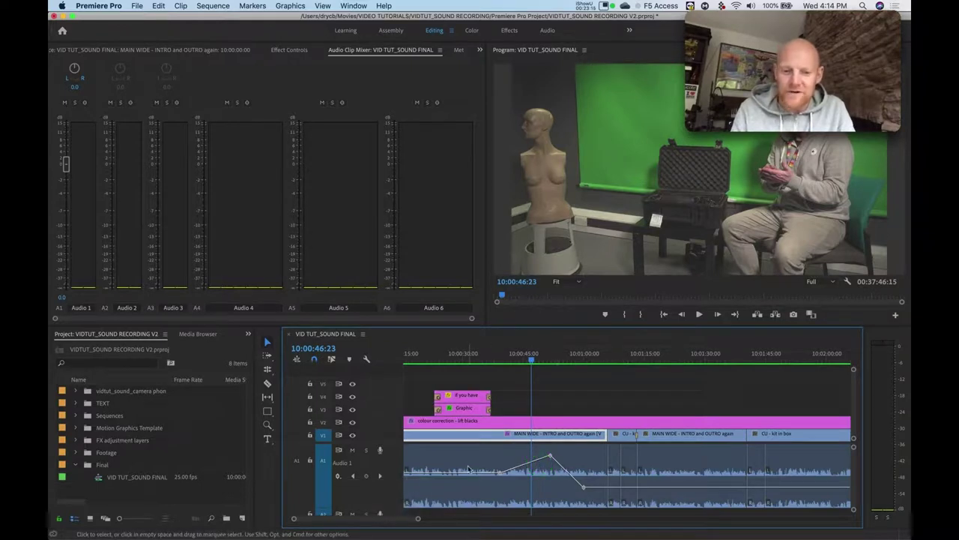
click(338, 477)
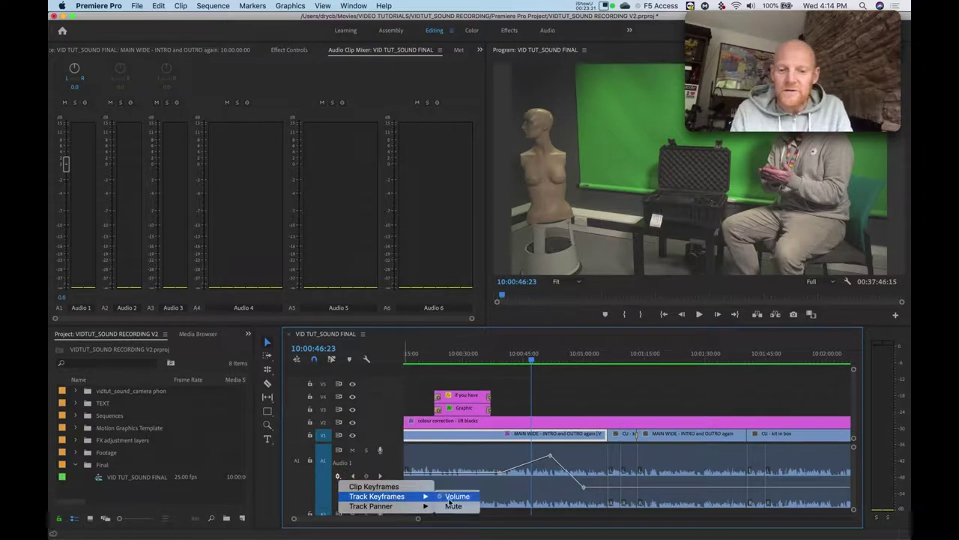
mouse_move(423, 506)
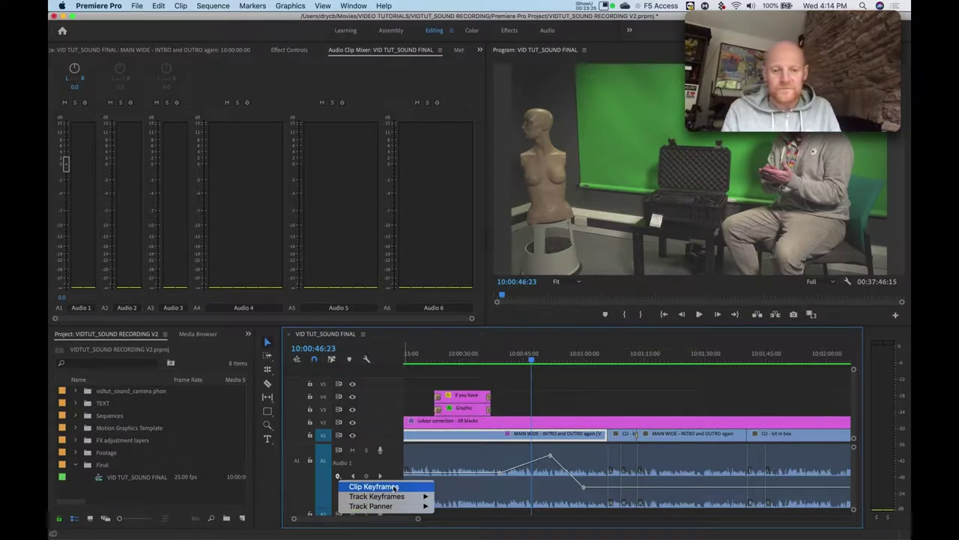
Step: Try to select clips on Audio 1 while its track volume keyframes are shown
click(454, 465)
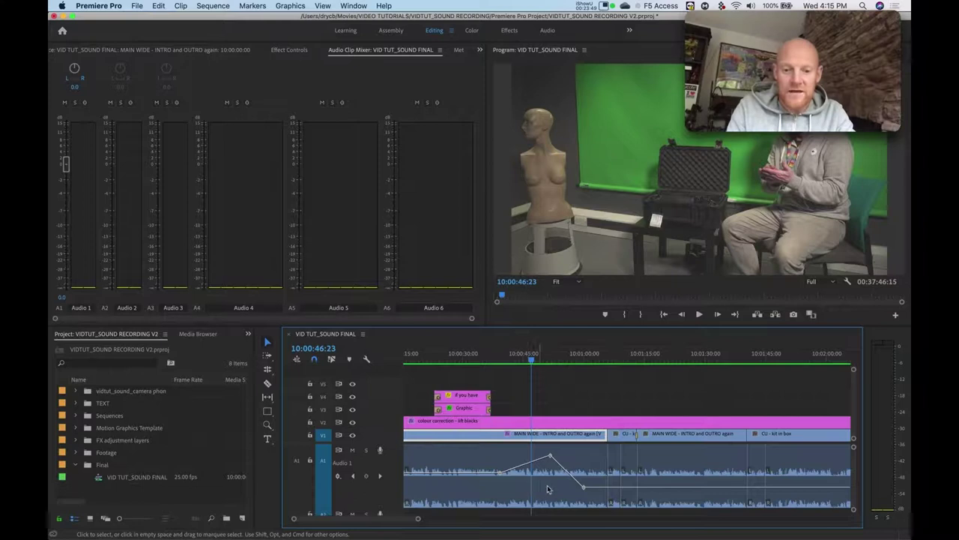
key(minus)
key(minus)
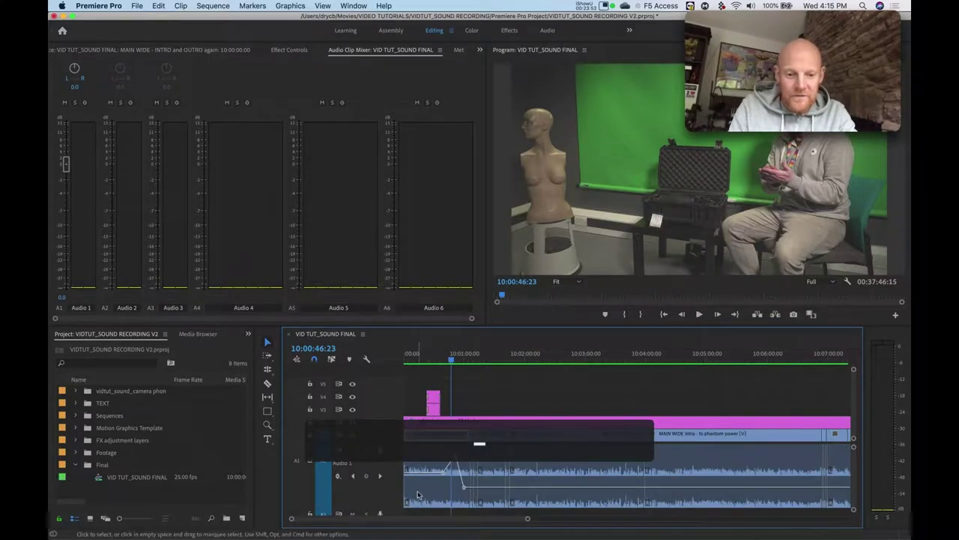
click(441, 492)
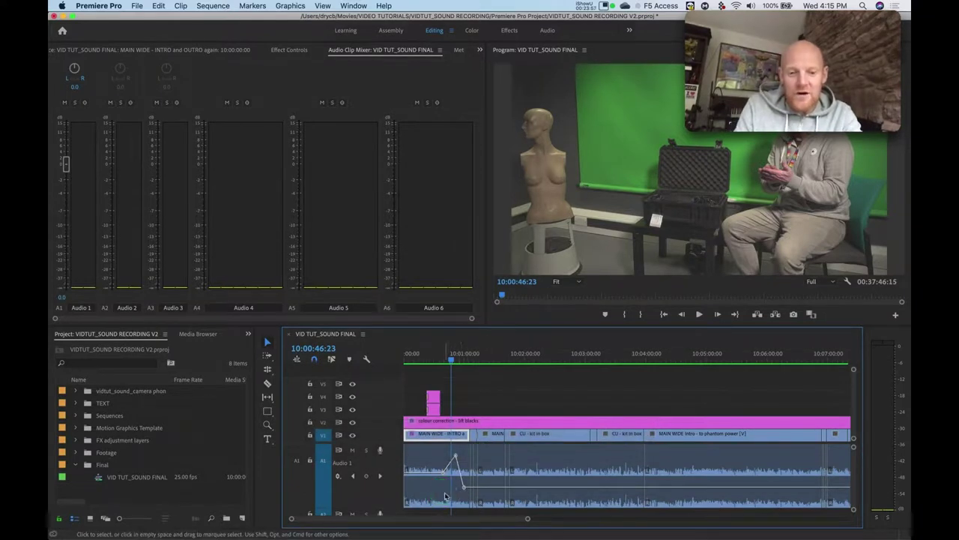
click(266, 343)
click(454, 494)
click(448, 499)
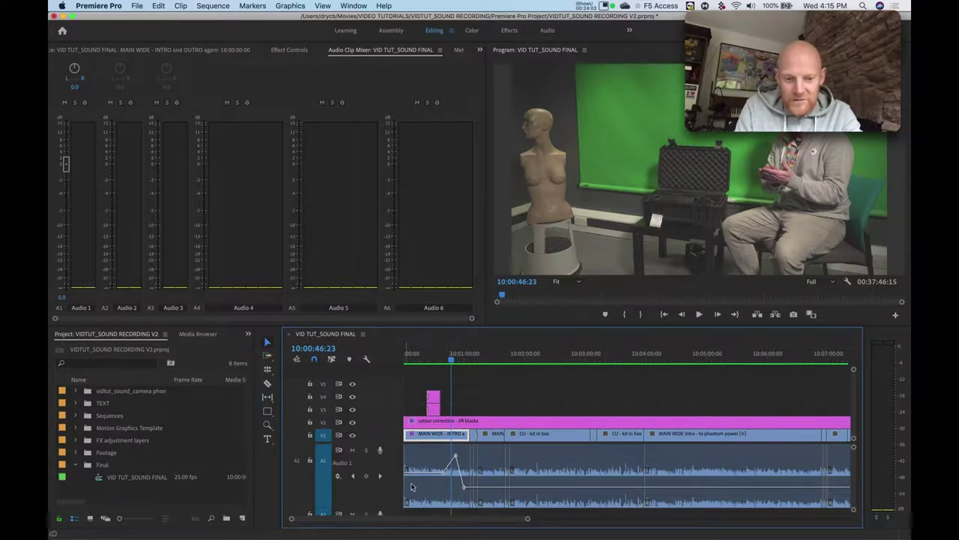
click(442, 491)
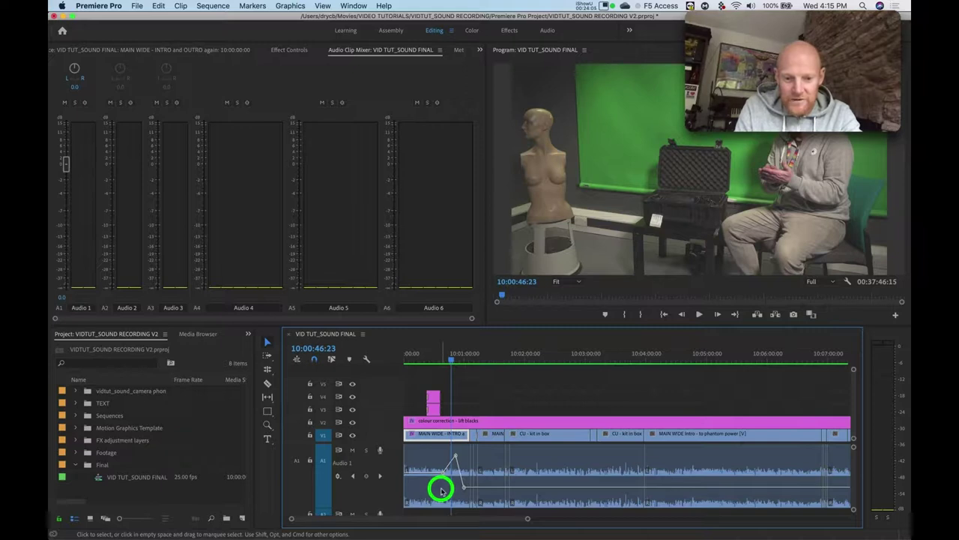
click(488, 466)
click(420, 461)
click(433, 497)
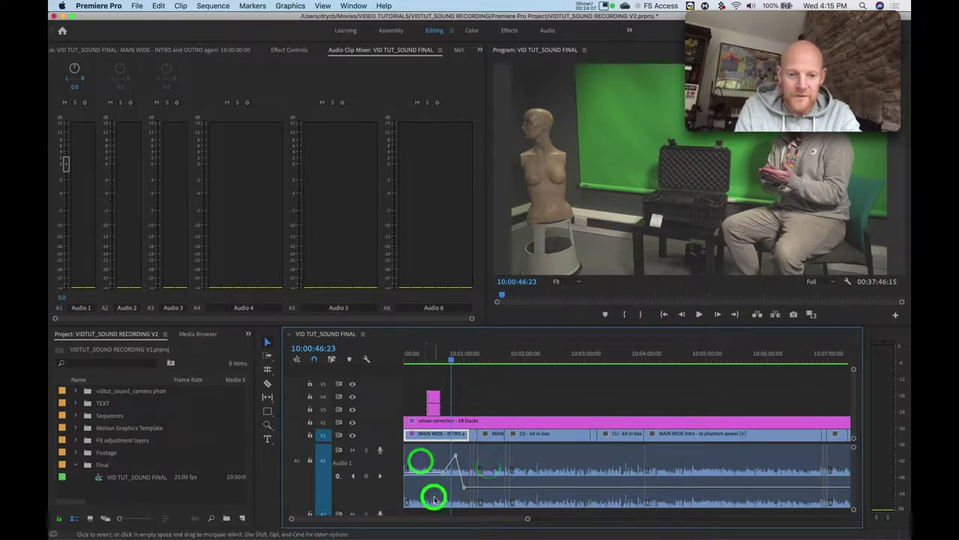
click(488, 466)
click(429, 478)
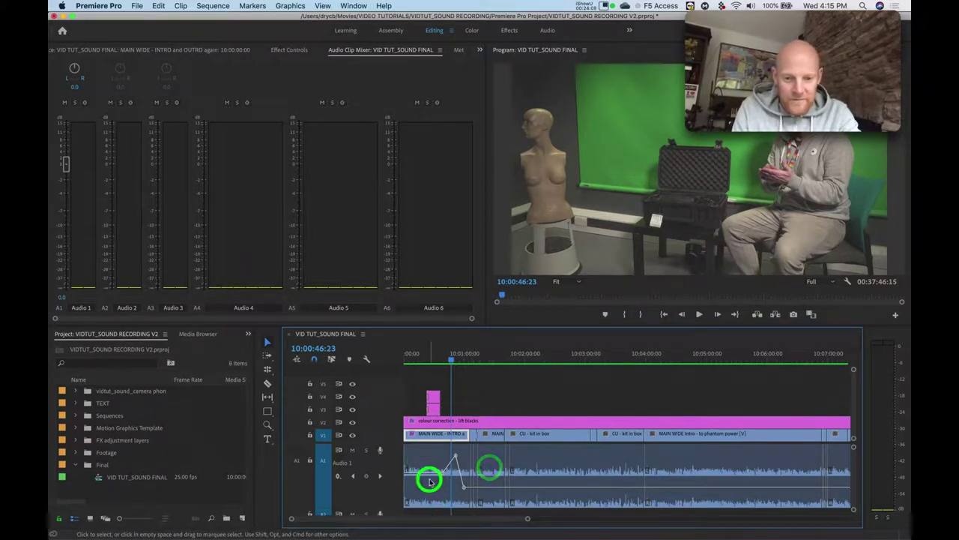
Step: Show Clip Keyframes on Audio 1, and move the opening audio clip onto Audio 2 to start at about 10:02:58:23
click(338, 476)
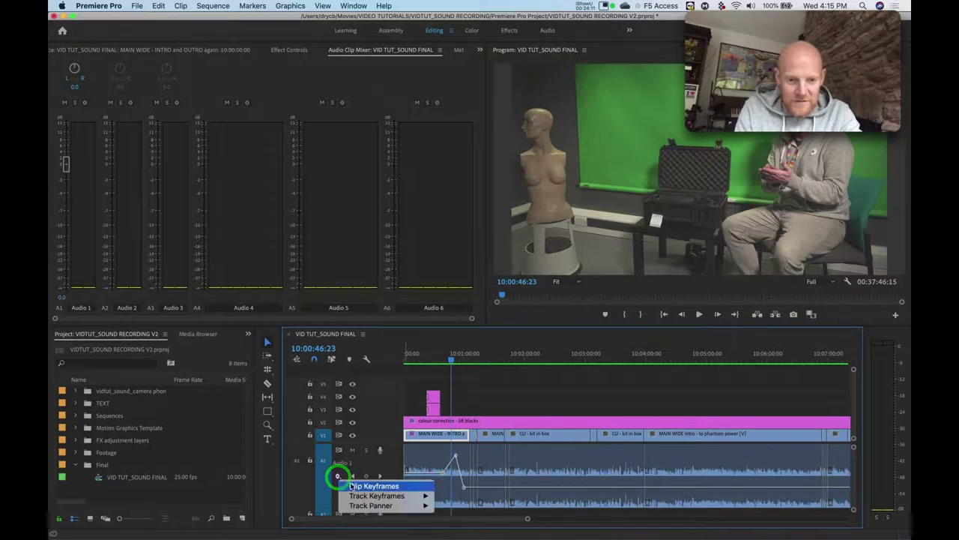
click(356, 485)
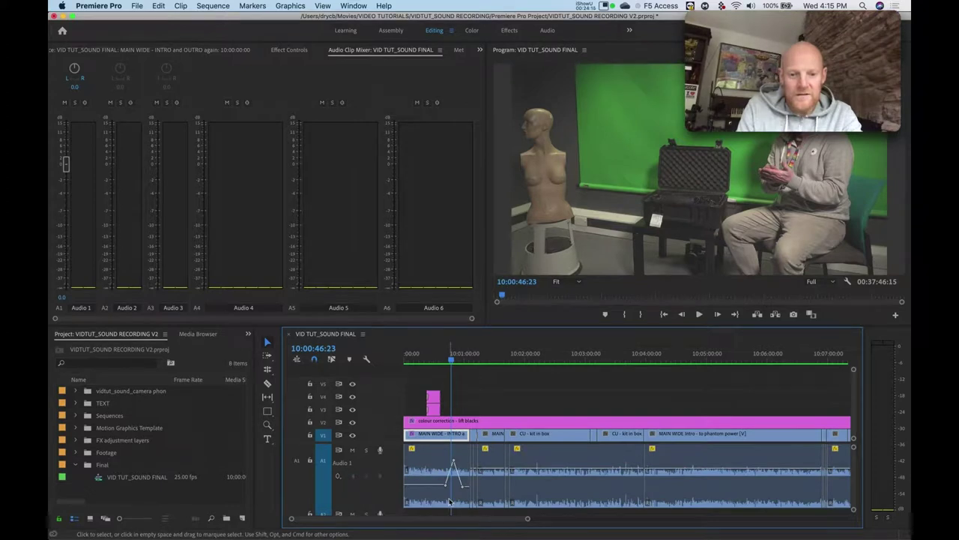
scroll(450, 501, down, 2)
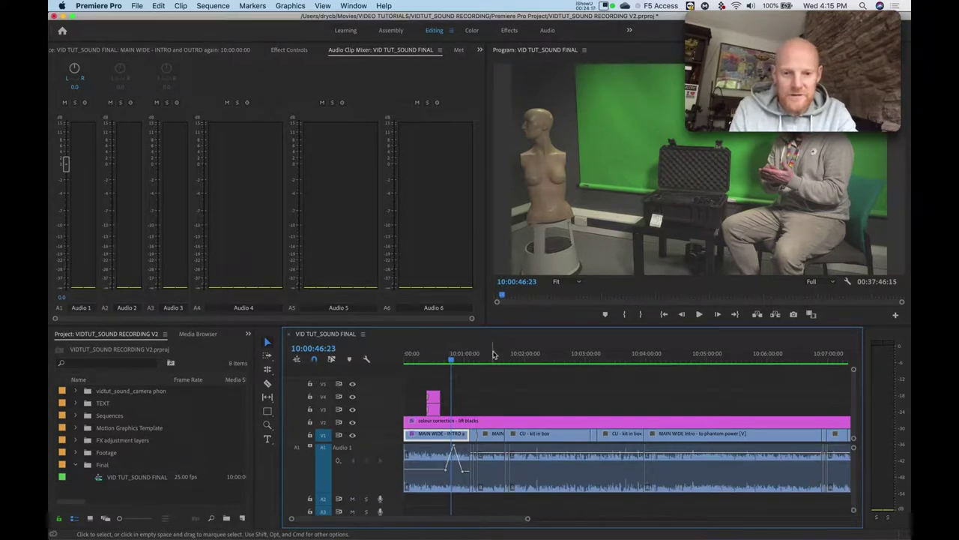
key(grave)
click(215, 360)
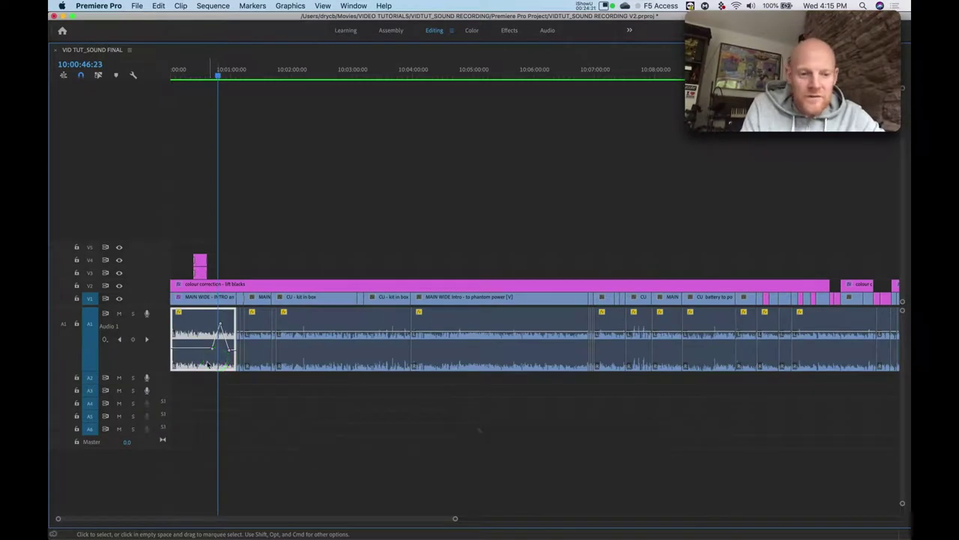
drag(202, 361, 157, 425)
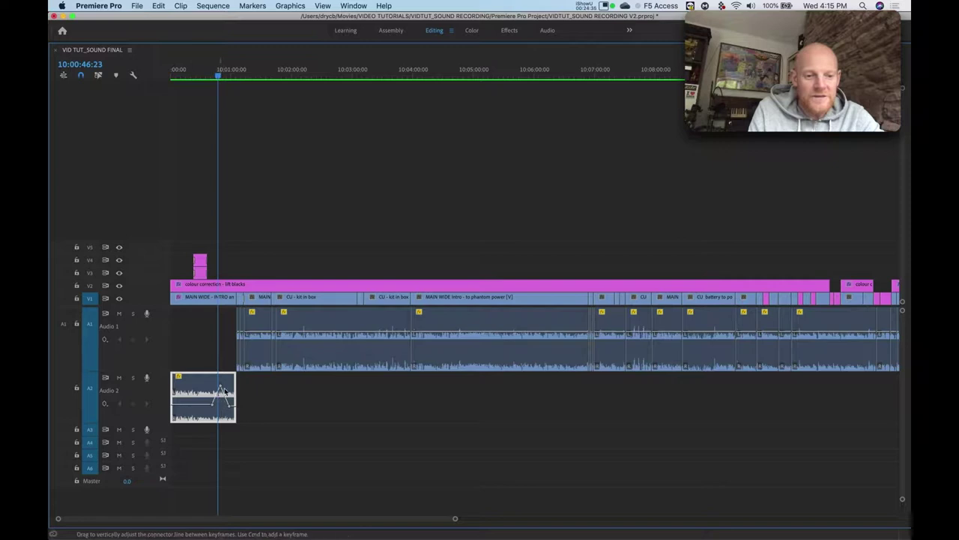
drag(210, 390, 378, 390)
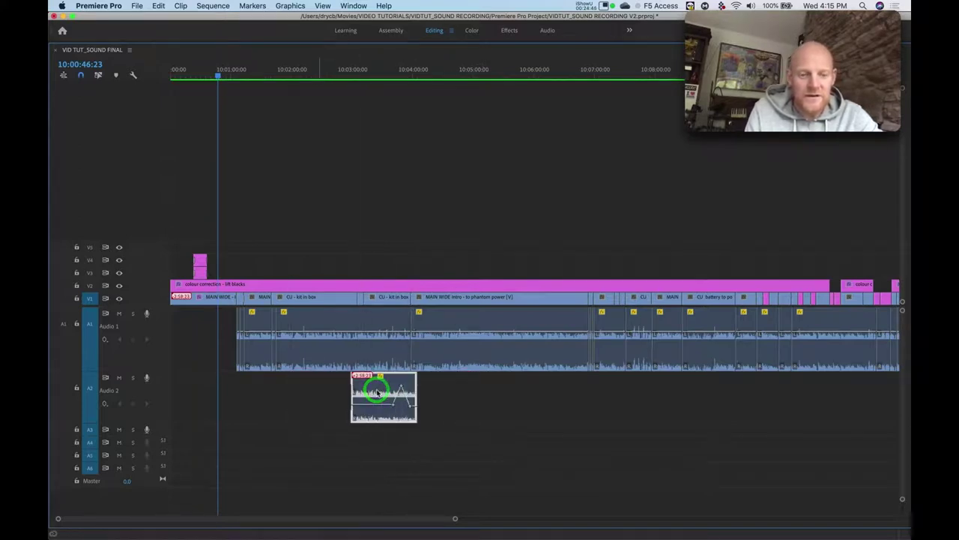
Step: Show the Track Keyframes volume on Audio 1 to compare it with the moved clip's keyframes
click(105, 341)
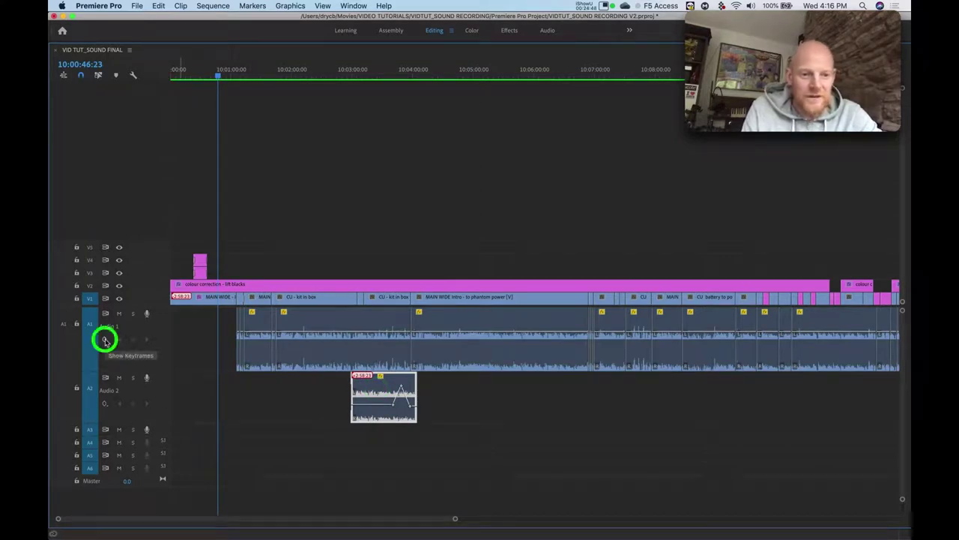
mouse_move(131, 362)
click(223, 358)
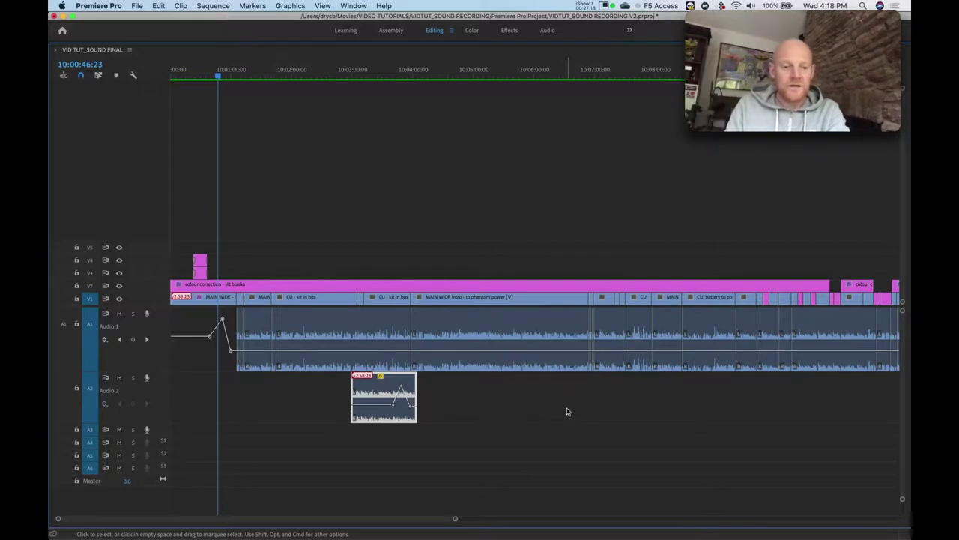
Step: Restore the normal panel layout and move the playhead to 10:02:07:04
click(441, 268)
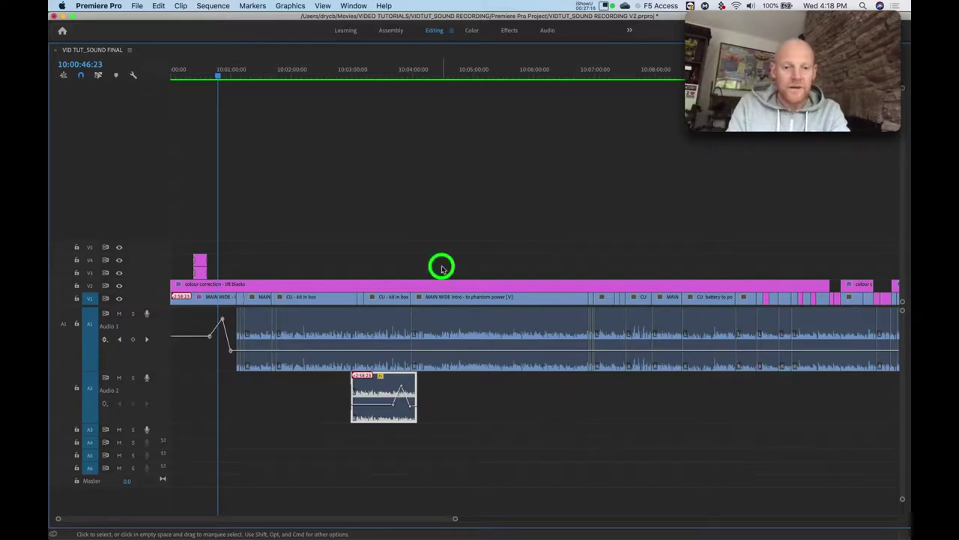
key(grave)
click(502, 191)
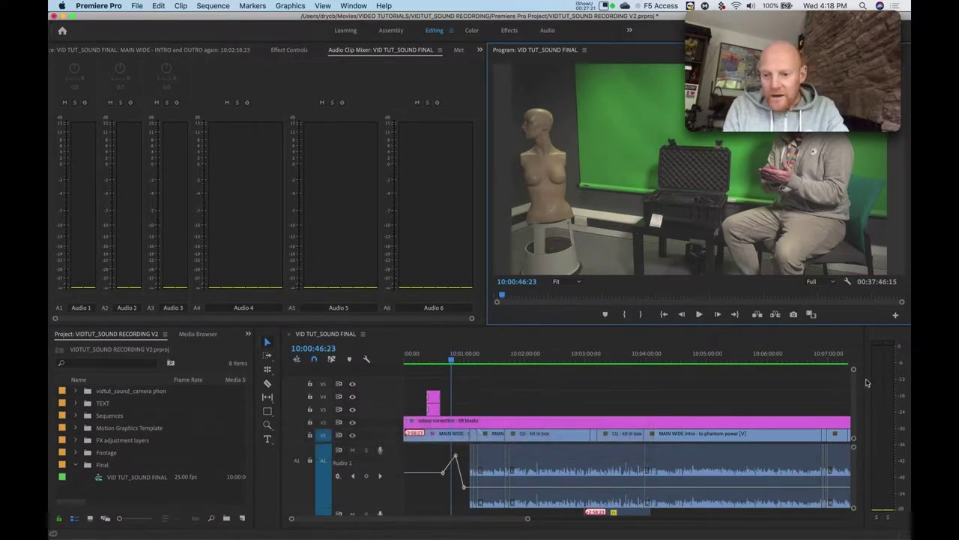
drag(488, 352, 570, 354)
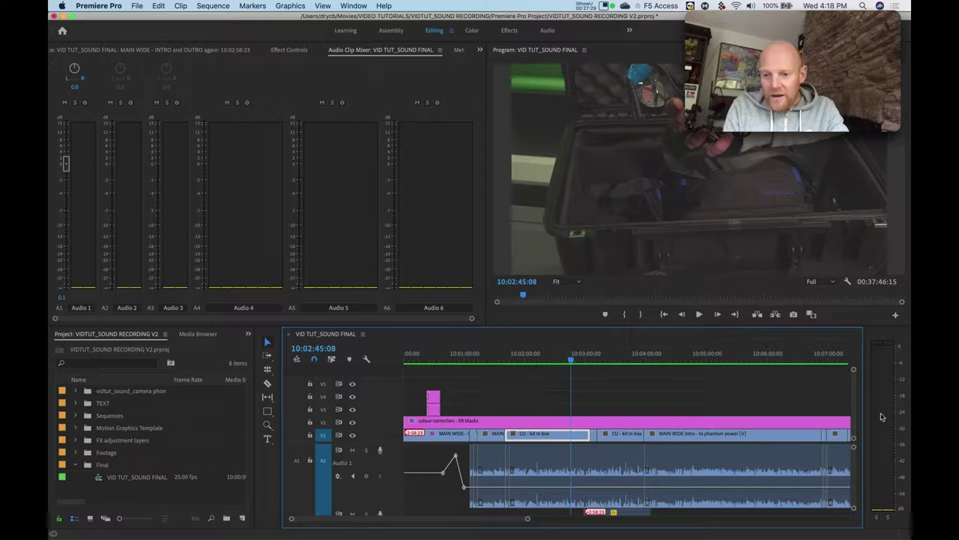
drag(569, 357, 532, 368)
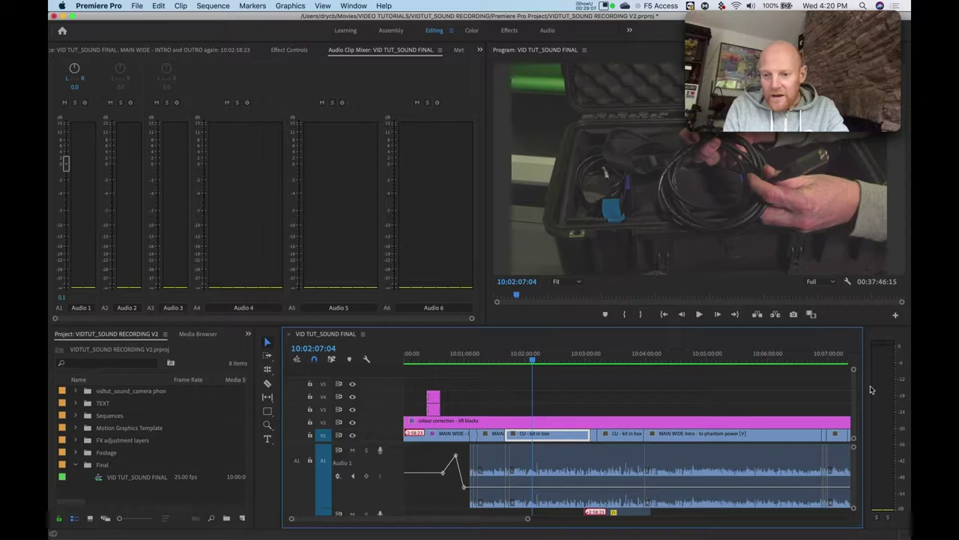
Step: Switch to the slideshow to view the Normalise & Clip Gain slide, and return to Premiere Pro
key(super+Tab)
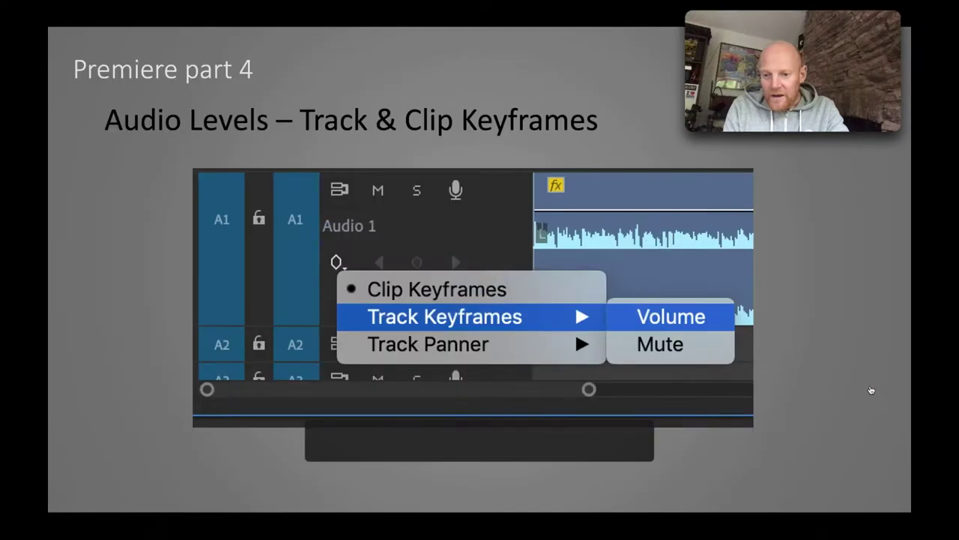
key(Right)
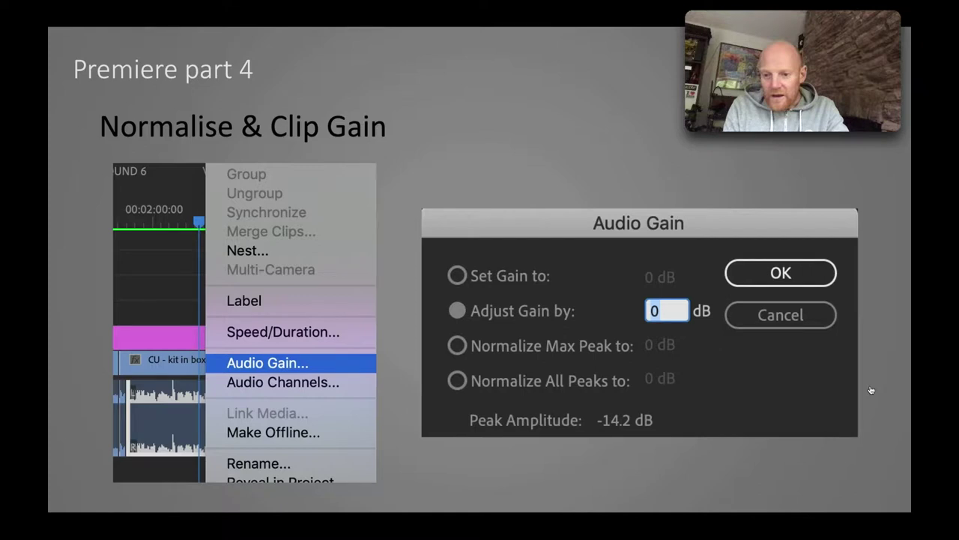
key(super+Tab)
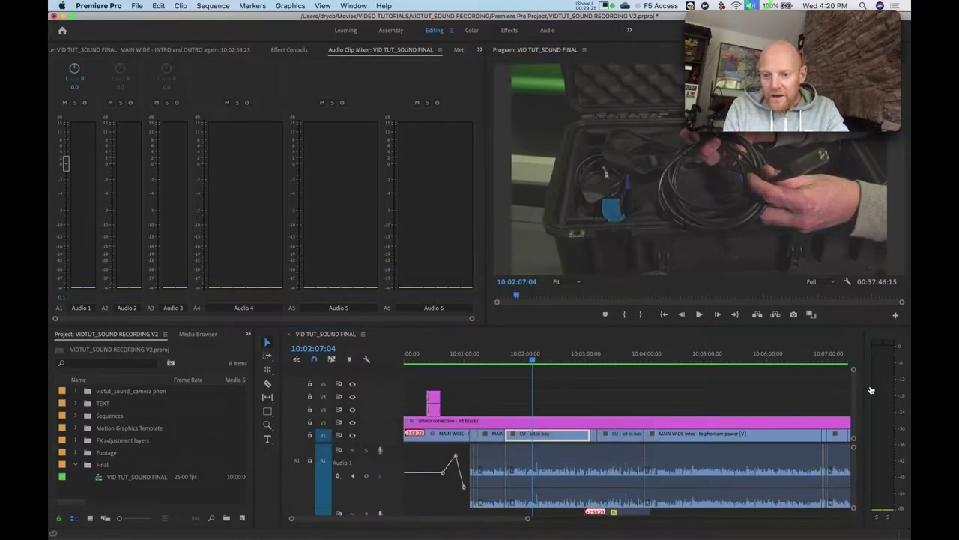
Step: Switch the Audio 1 keyframe display back to Clip Keyframes
click(595, 460)
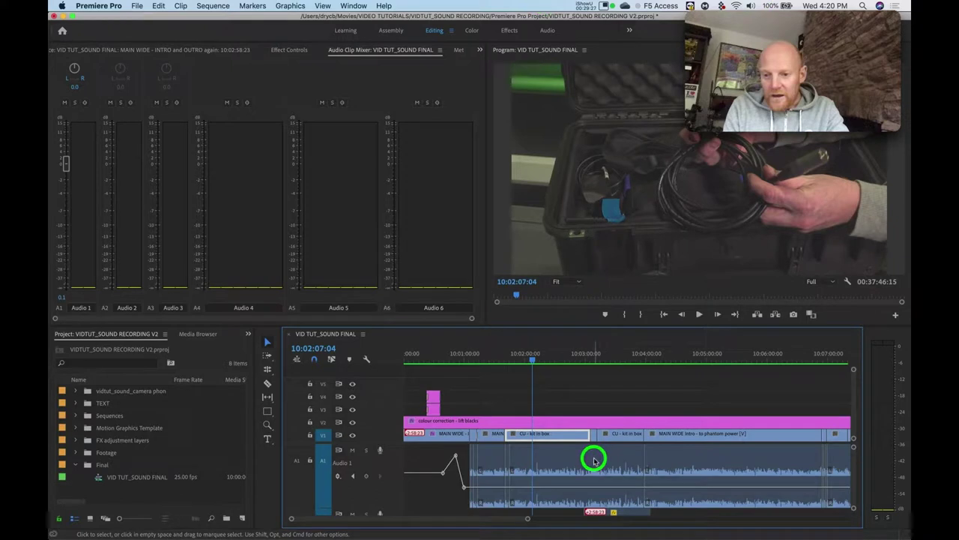
click(337, 477)
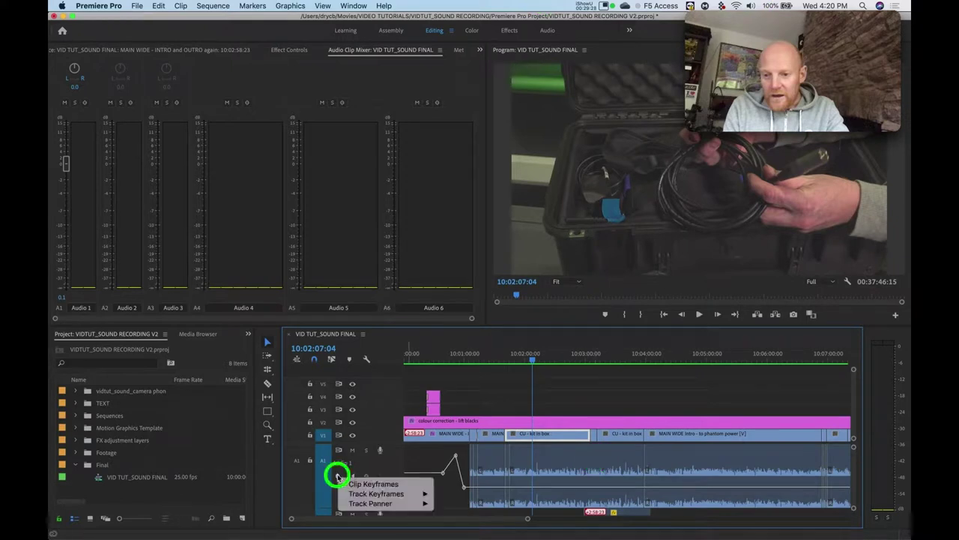
click(355, 484)
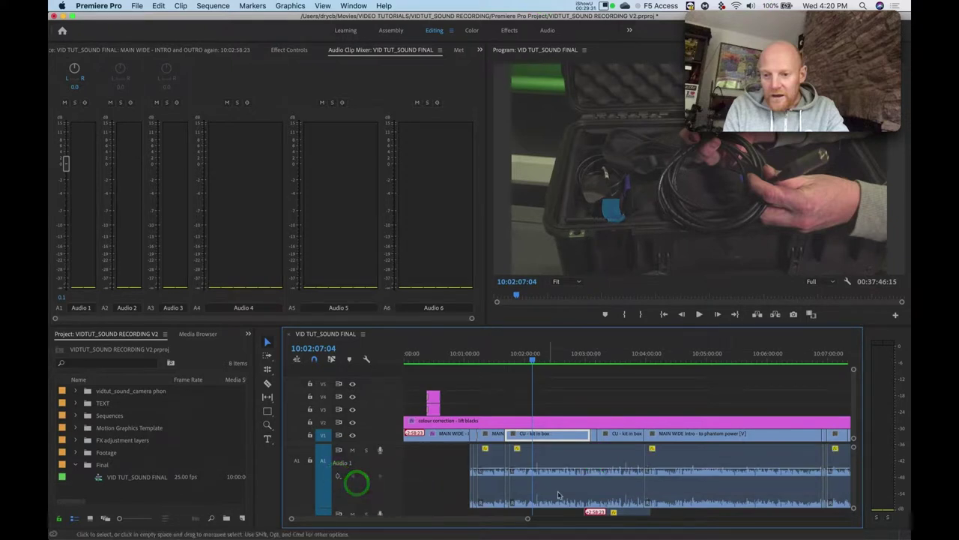
Step: Move the offset audio clip from Audio 2 back to Audio 1 at 10:00:00:00
click(557, 495)
scroll(557, 495, down, 3)
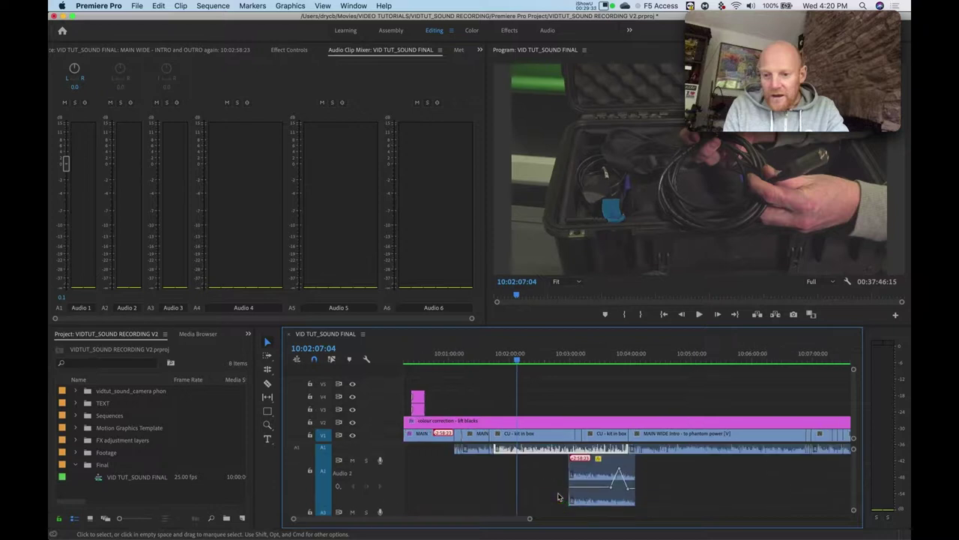
drag(599, 476, 409, 471)
scroll(408, 472, up, 2)
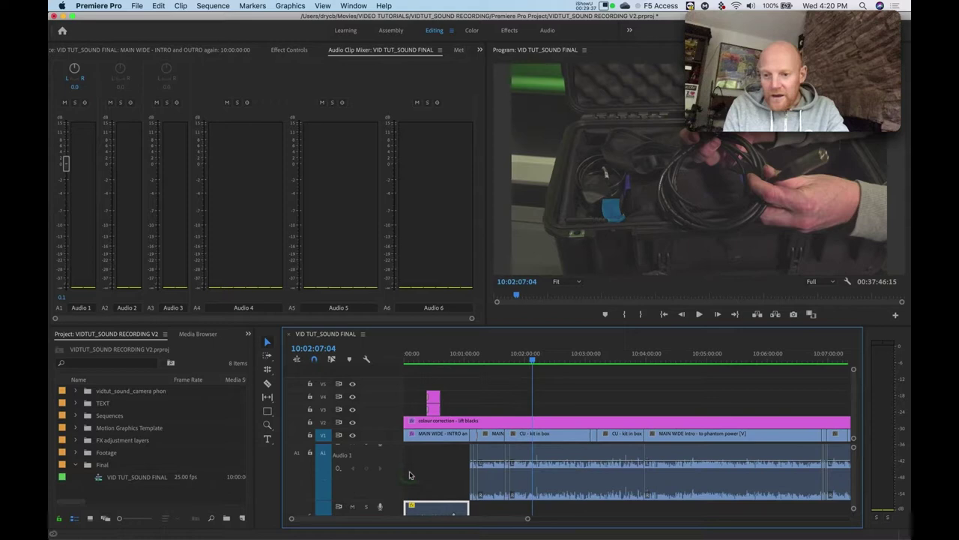
click(407, 459)
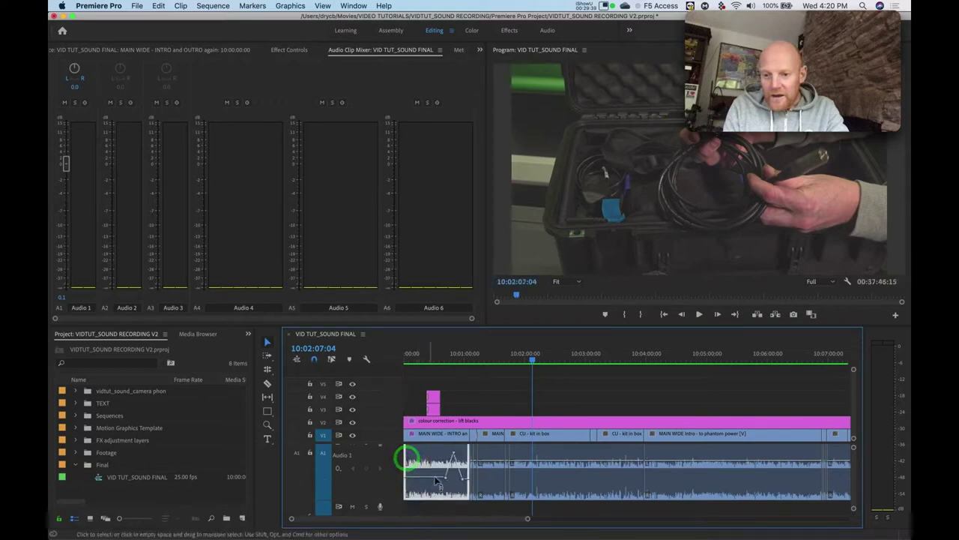
Step: Raise the volume line of the Audio 1 clip under CU - kit in box to about 12.7 dB
click(561, 485)
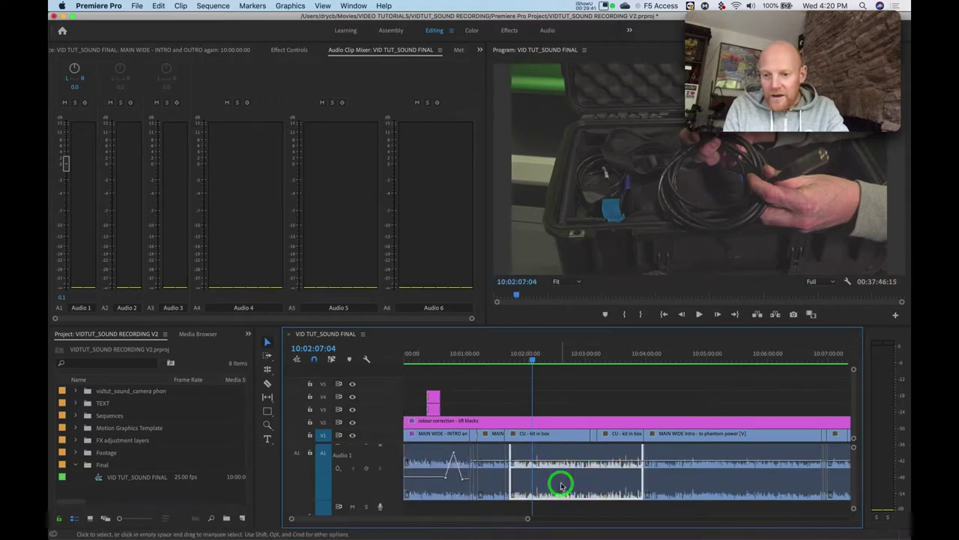
key(=)
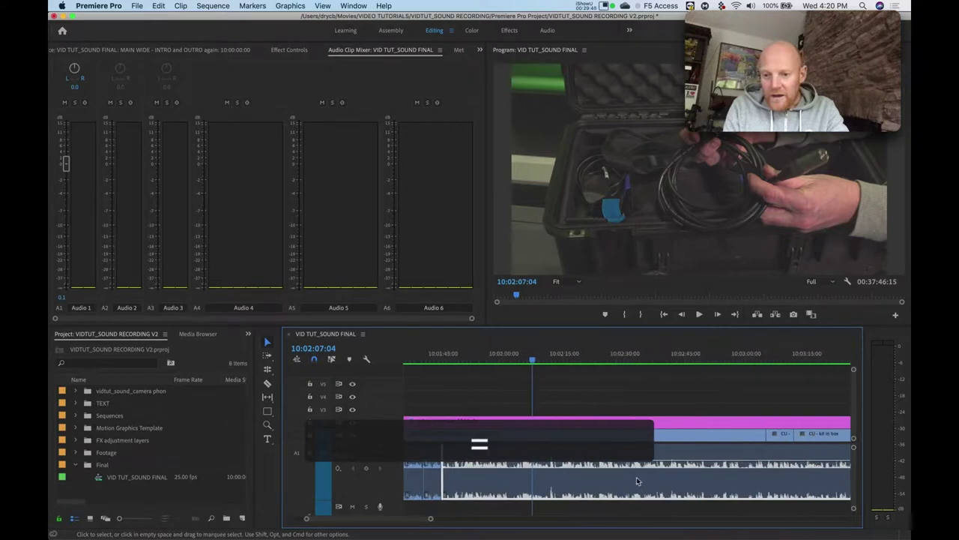
scroll(636, 478, down, 3)
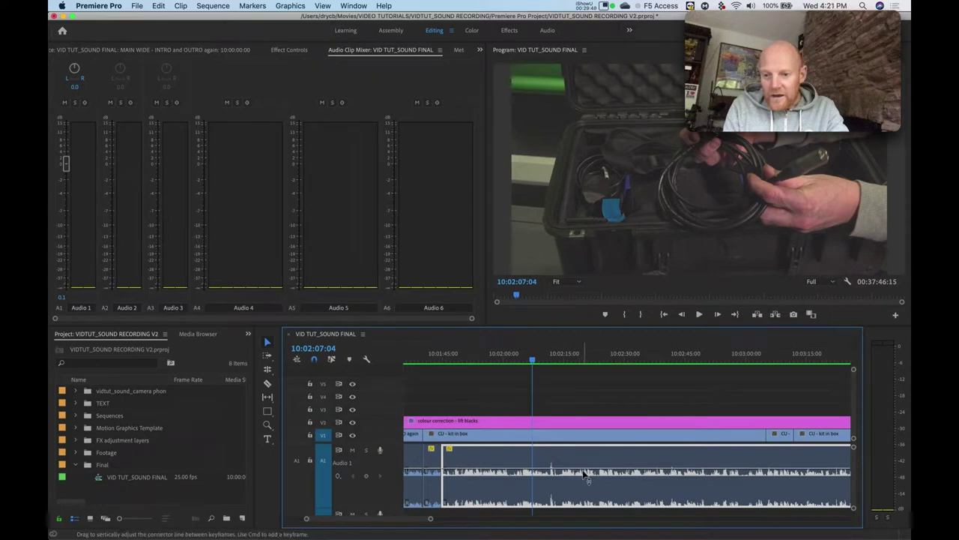
drag(586, 474, 585, 470)
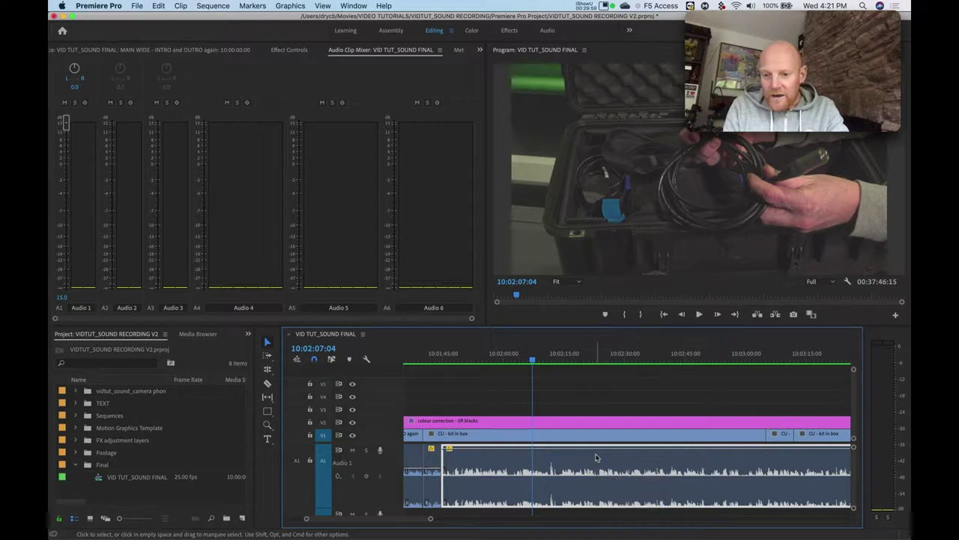
drag(596, 453, 595, 452)
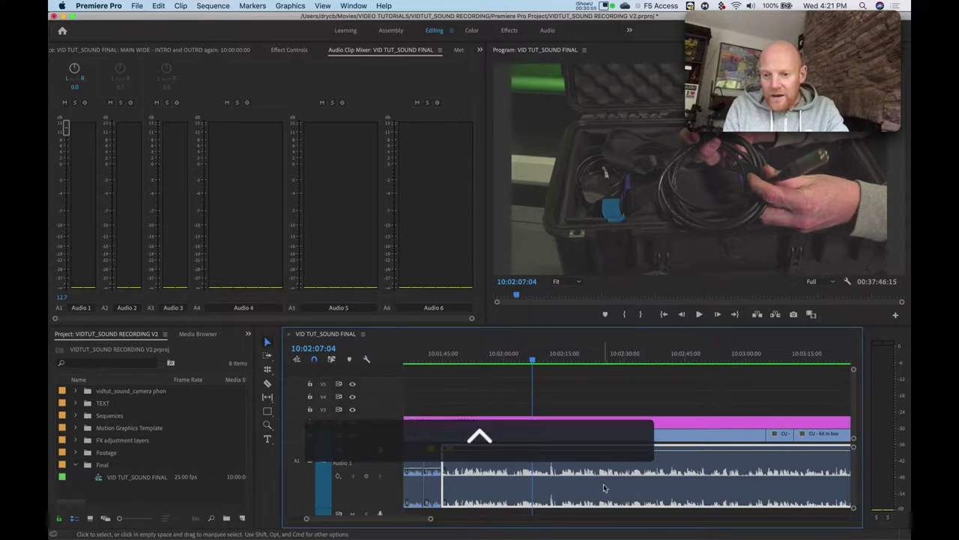
Step: Adjust the gain of the long Audio 1 clip under CU - kit in box by 3 dB
ctrl+click(603, 485)
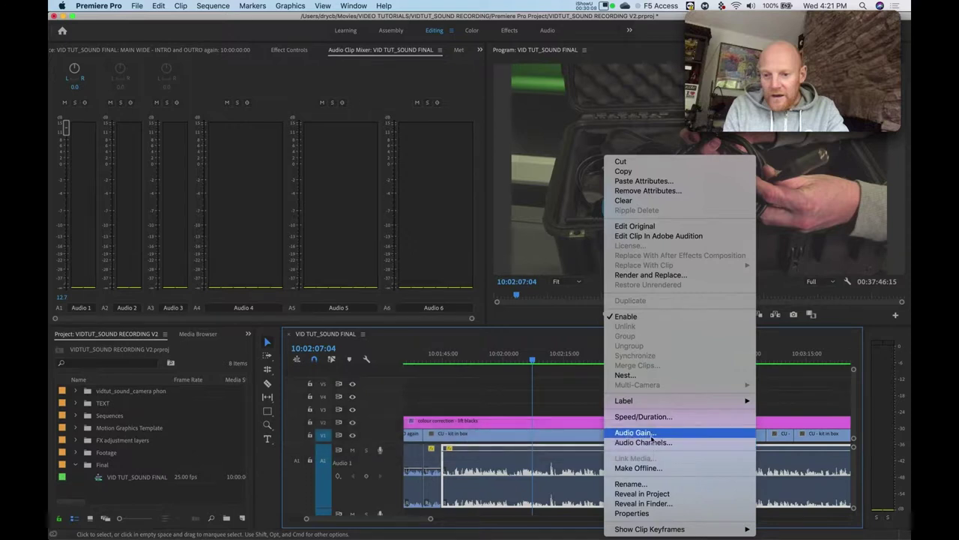
click(678, 435)
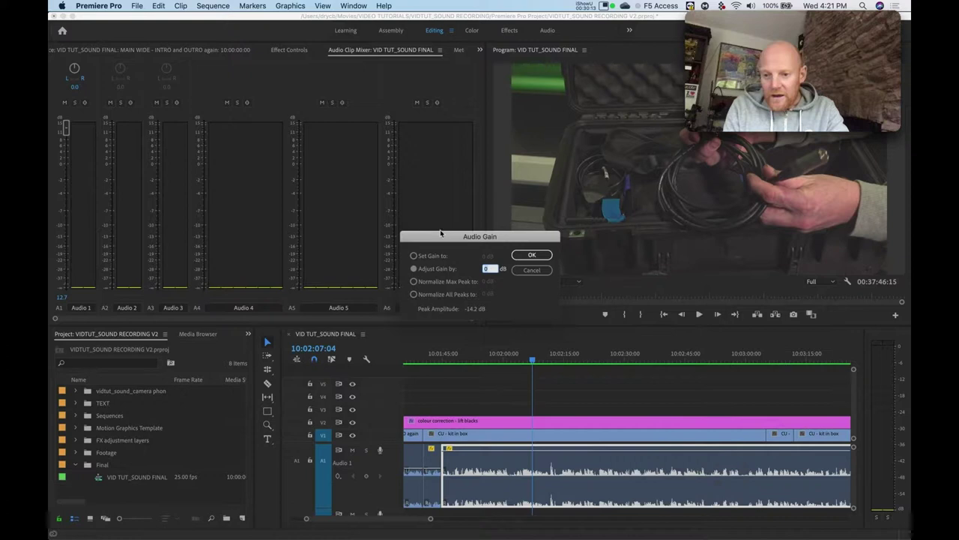
drag(438, 238, 447, 234)
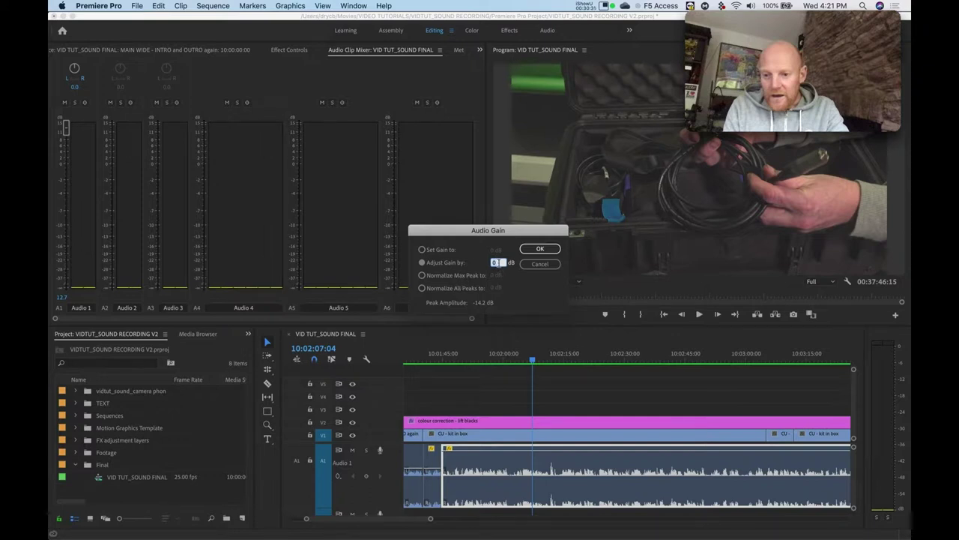
text(3)
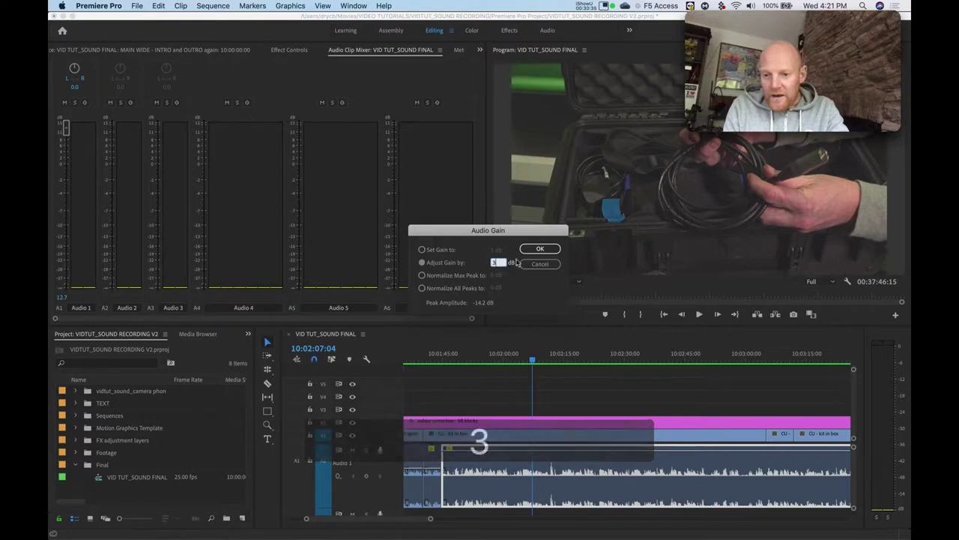
click(536, 250)
click(537, 251)
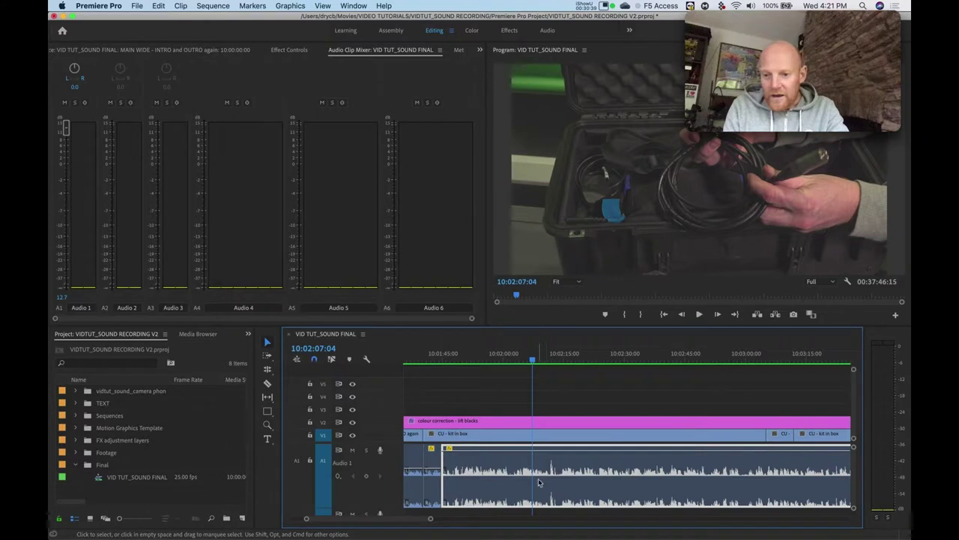
Step: Adjust the gain of the same CU - kit in box audio clip by another 20 dB
mouse_move(535, 481)
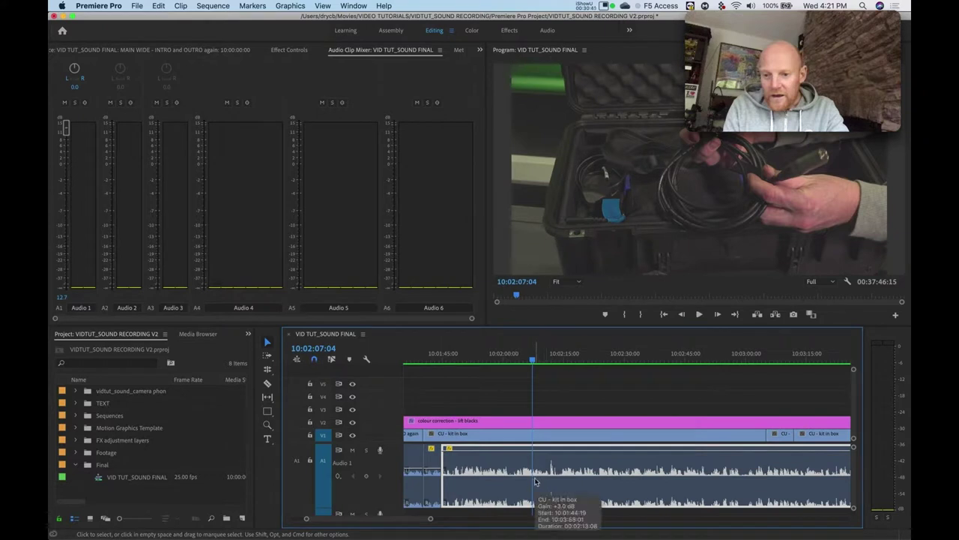
ctrl+click(536, 479)
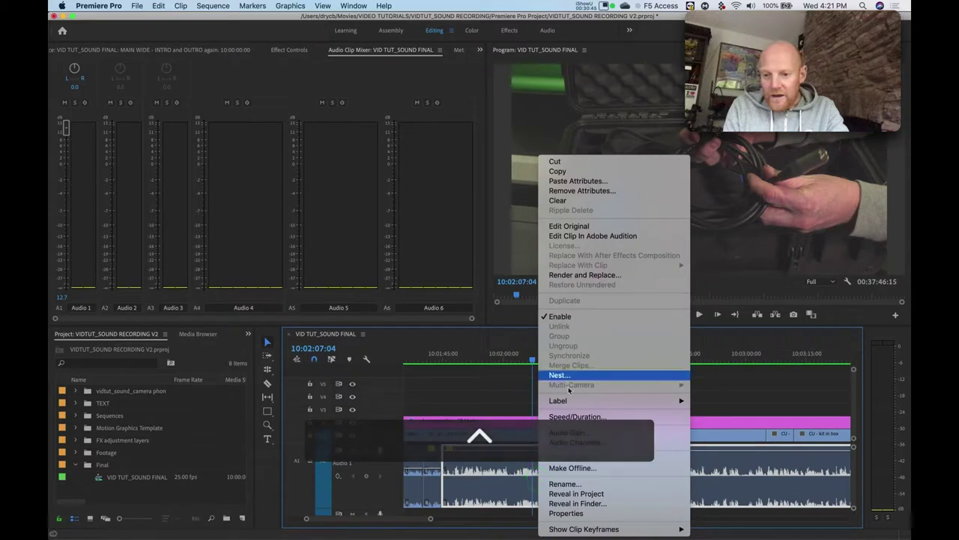
click(568, 431)
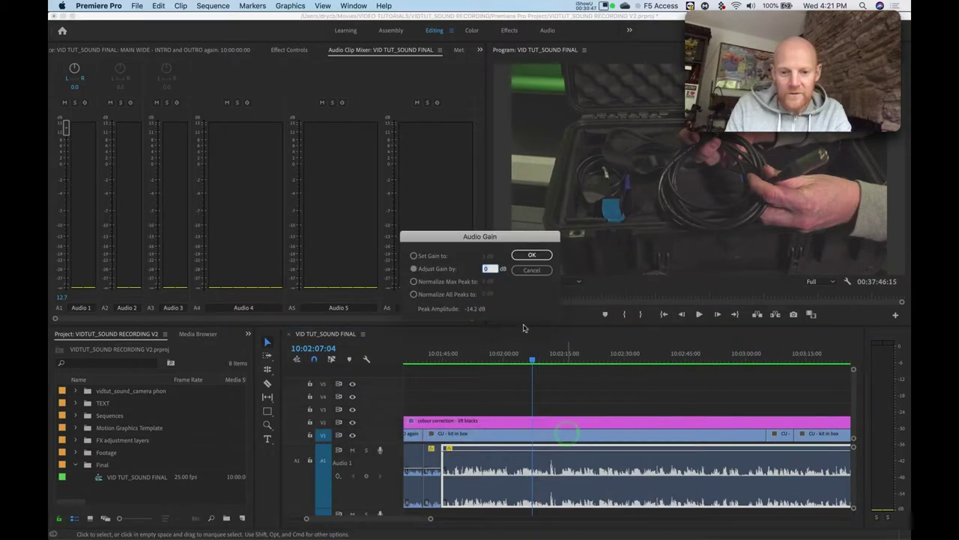
text(20)
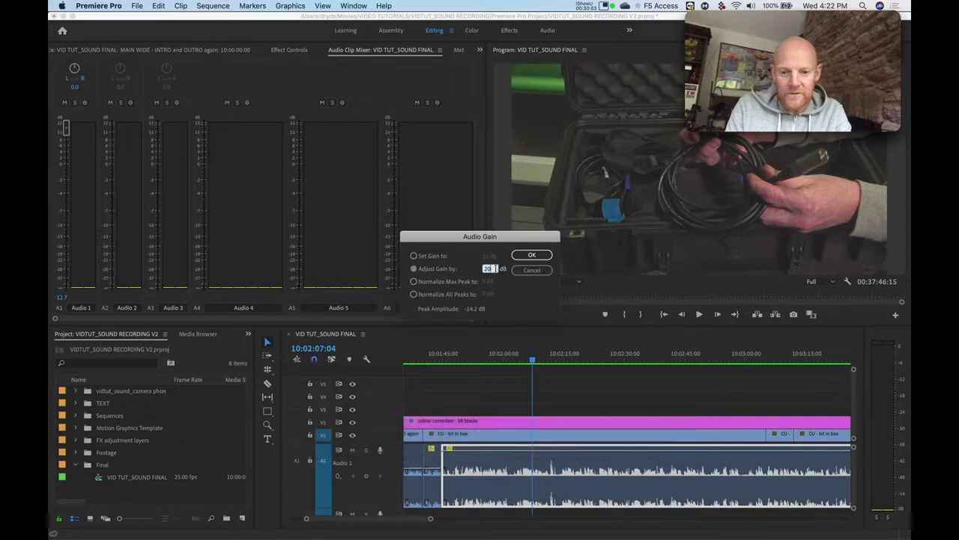
click(529, 256)
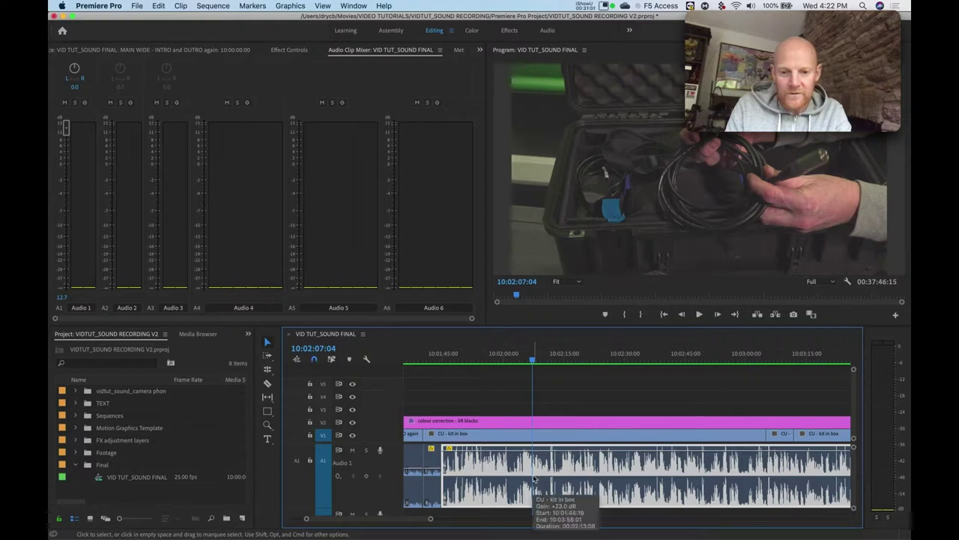
key(super+s)
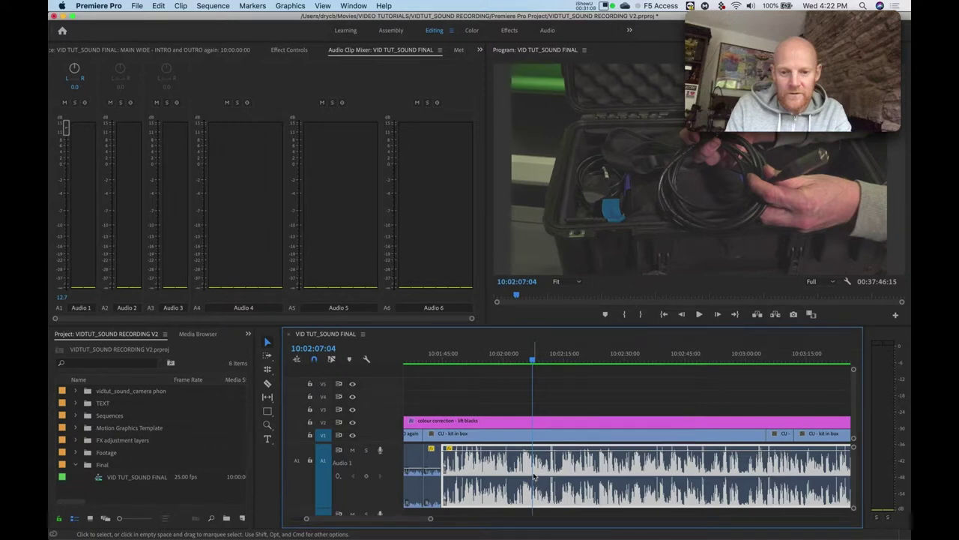
Step: Push the boosted CU - kit in box audio clip into overload with a second gain adjustment of 20 dB
ctrl+click(534, 476)
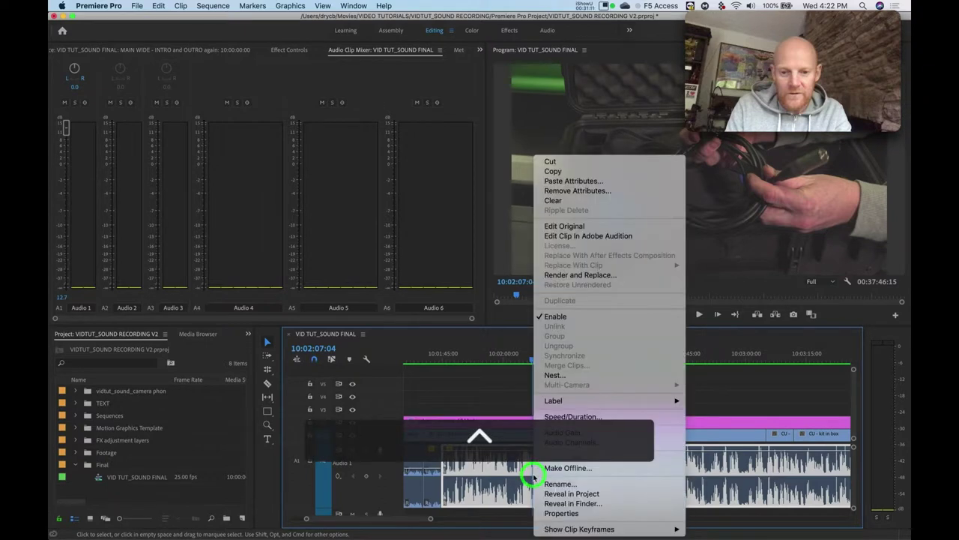
click(564, 433)
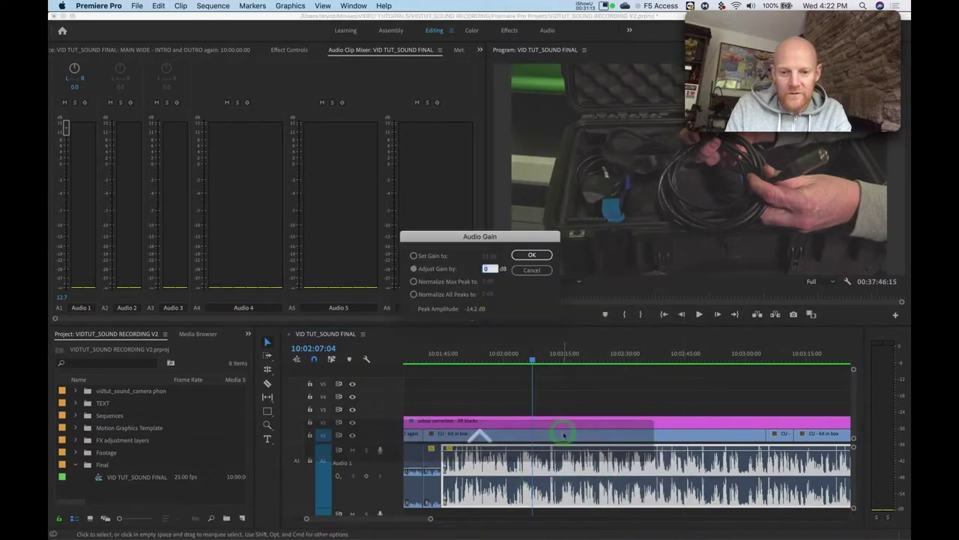
text(20)
key(Return)
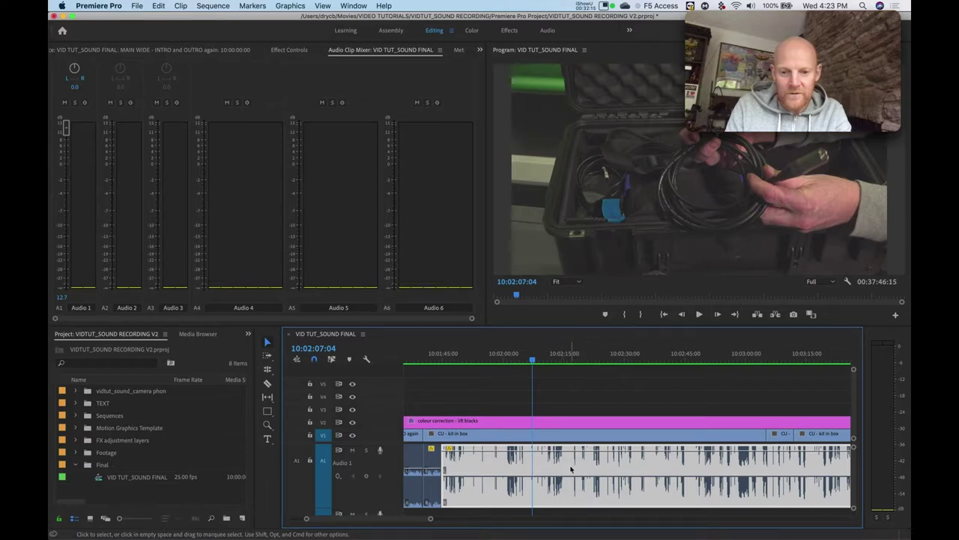
Step: Undo the last two 20 dB gain adjustments on the CU - kit in box audio clip
key(super+z)
key(super+z)
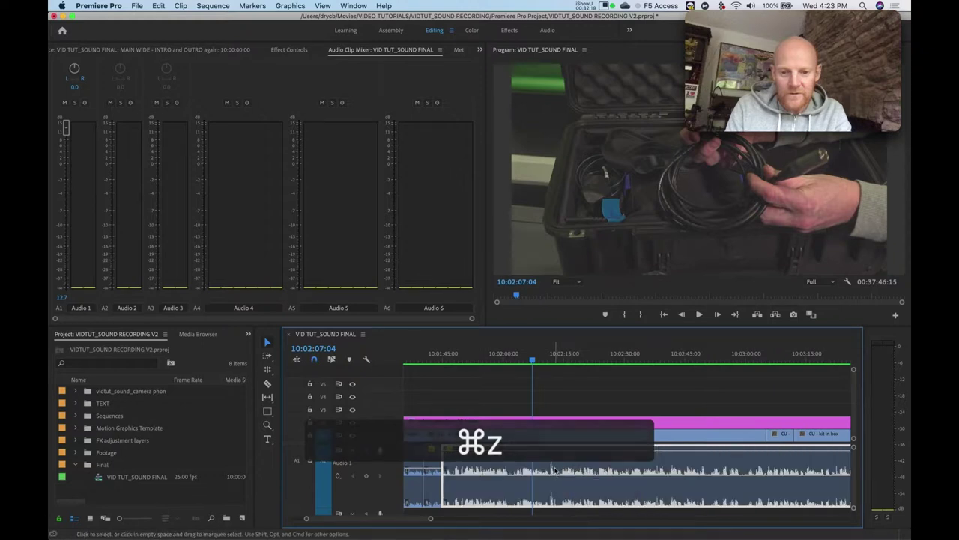
key(ctrl)
ctrl+click(554, 469)
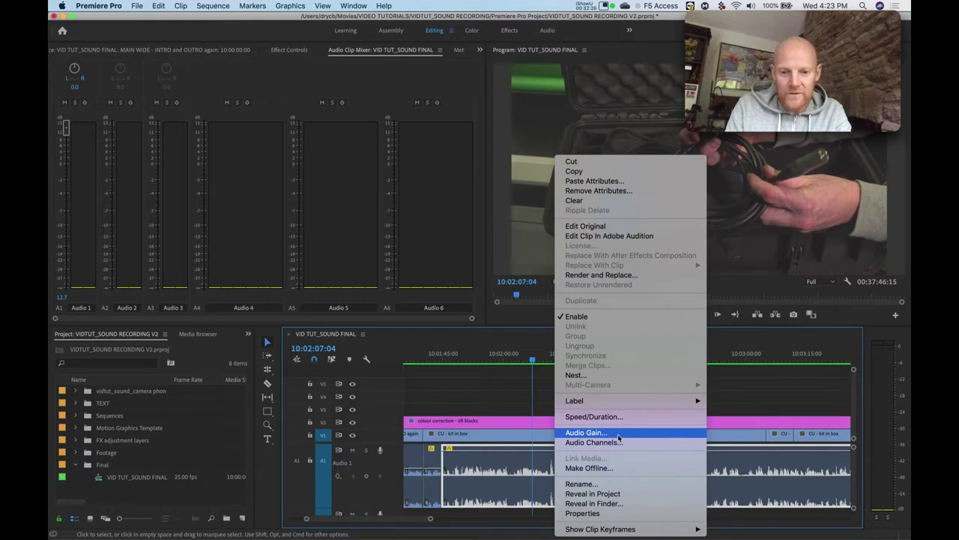
click(733, 478)
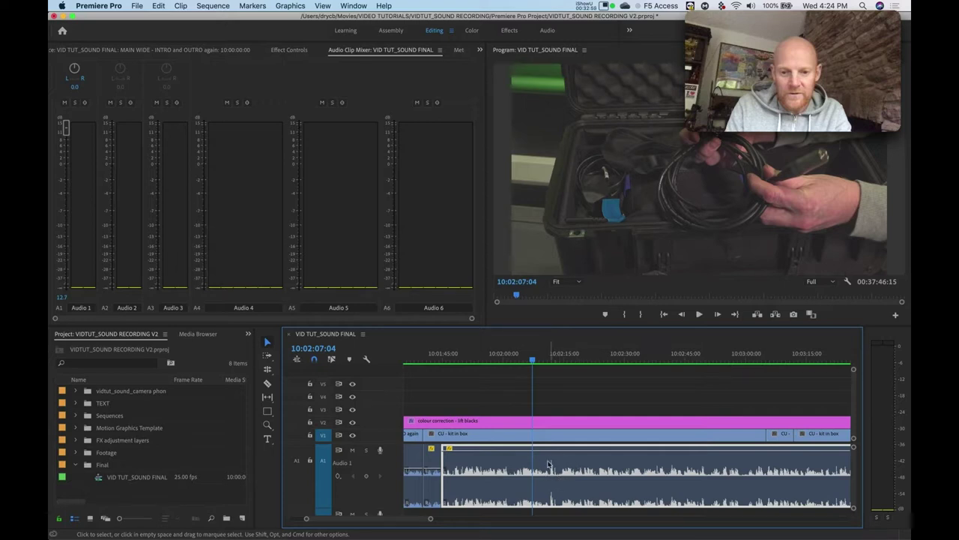
Step: Normalize the max peak of the CU - kit in box audio clip to -8 dB, after first entering -12 dB
ctrl+click(582, 493)
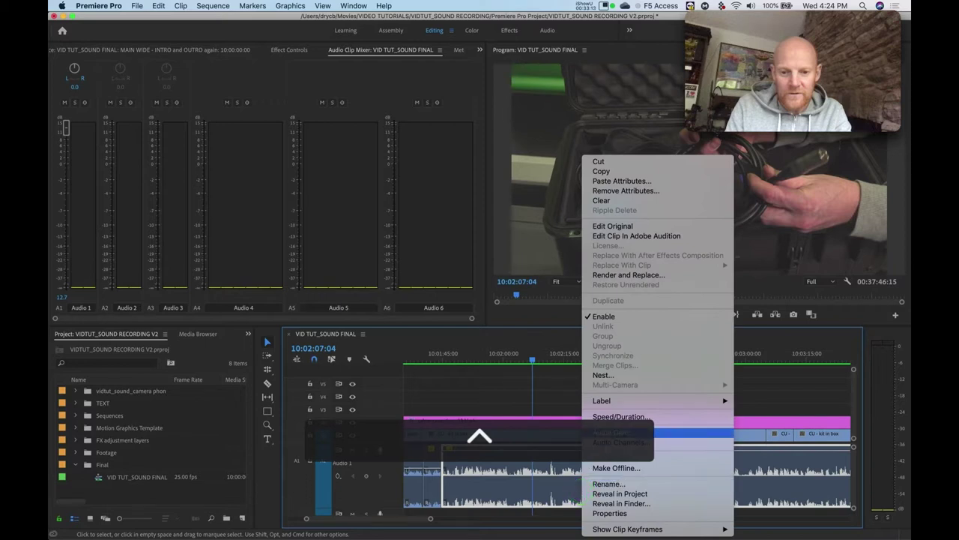
click(668, 432)
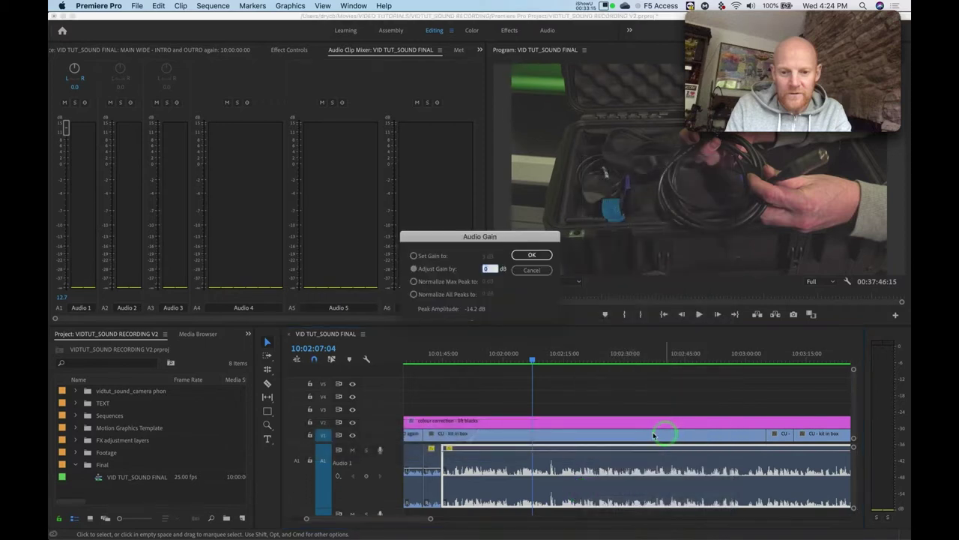
click(415, 284)
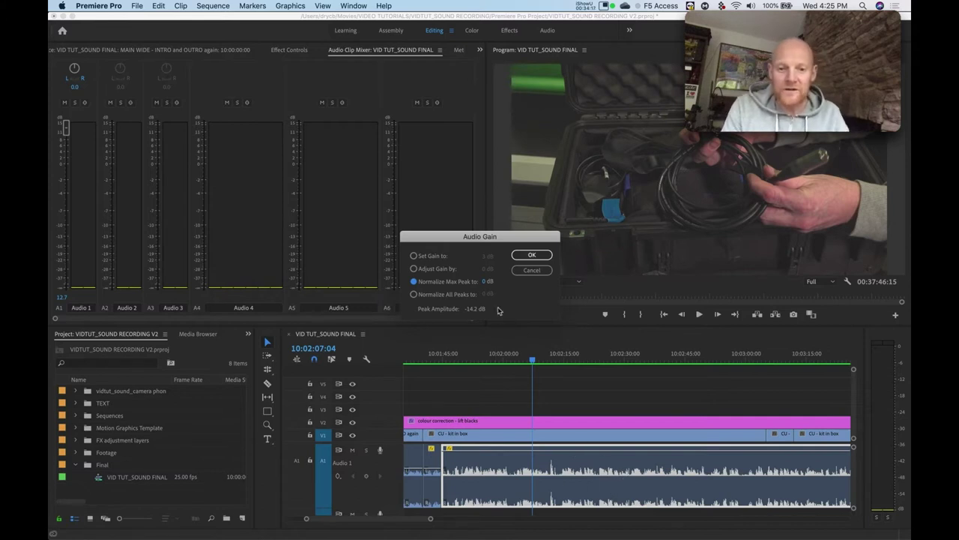
click(483, 282)
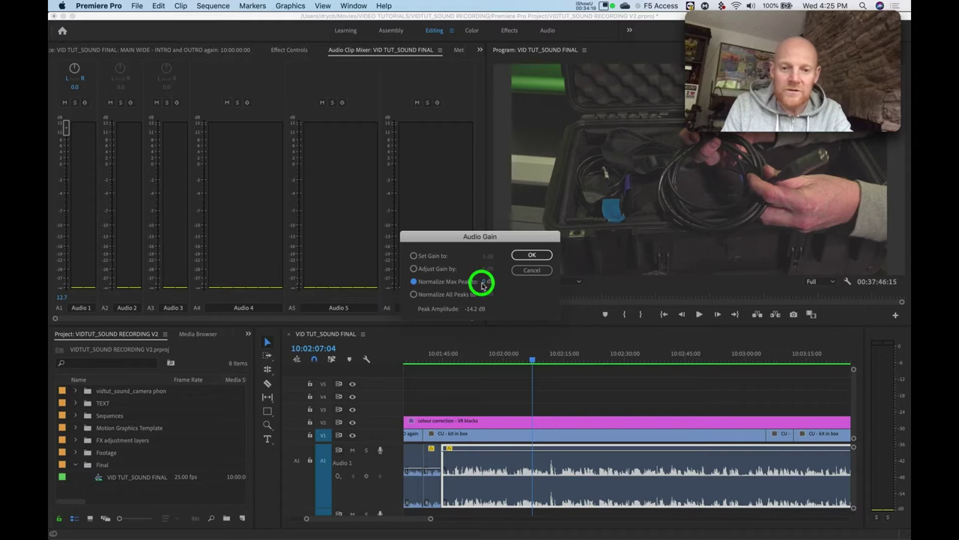
click(484, 283)
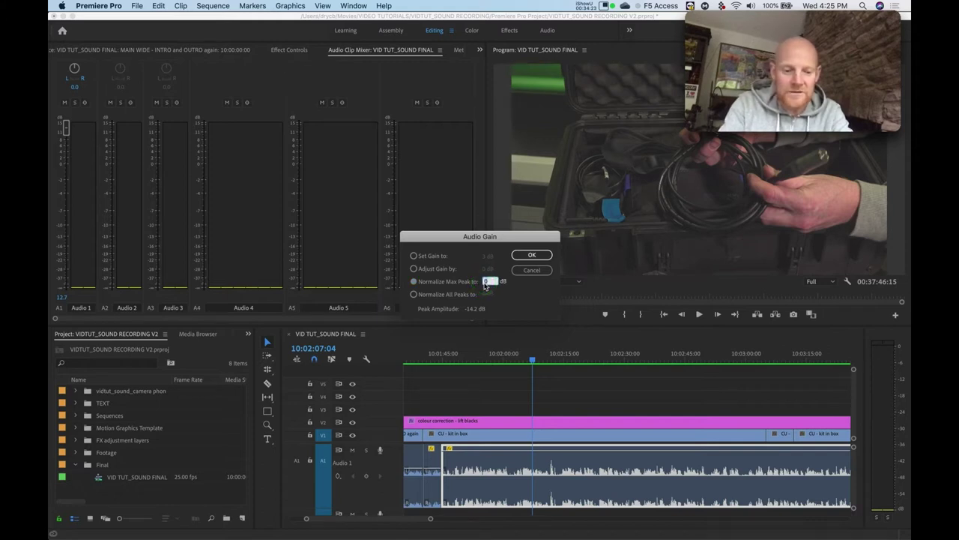
text(-12)
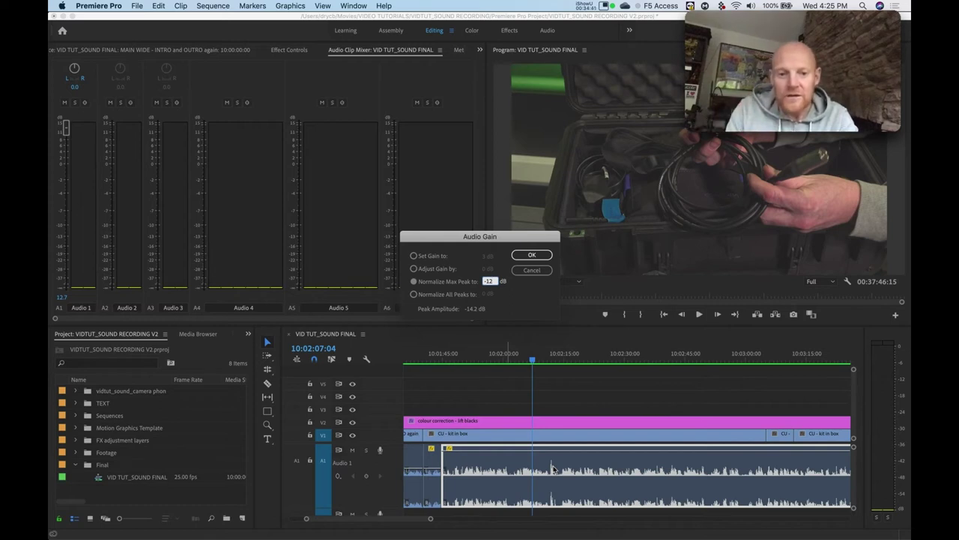
double_click(490, 280)
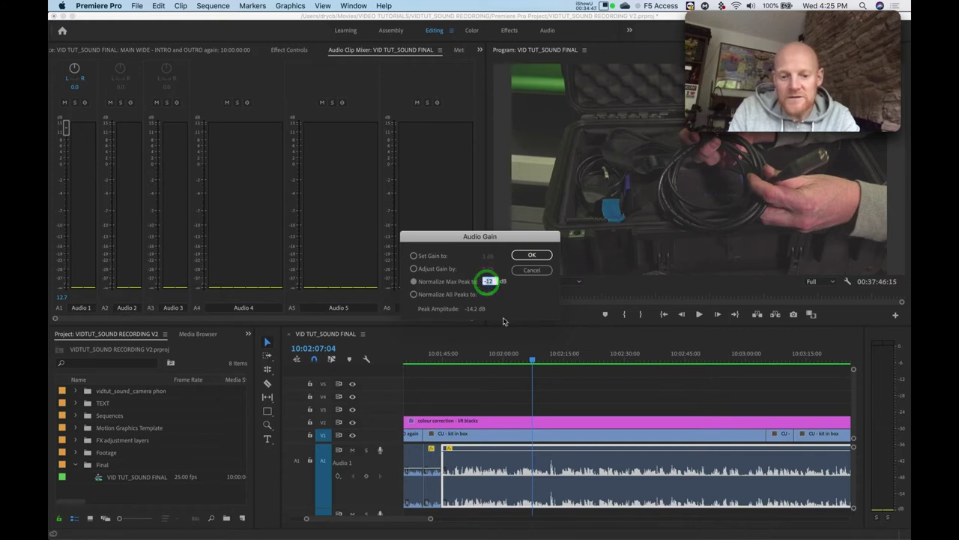
text(-8)
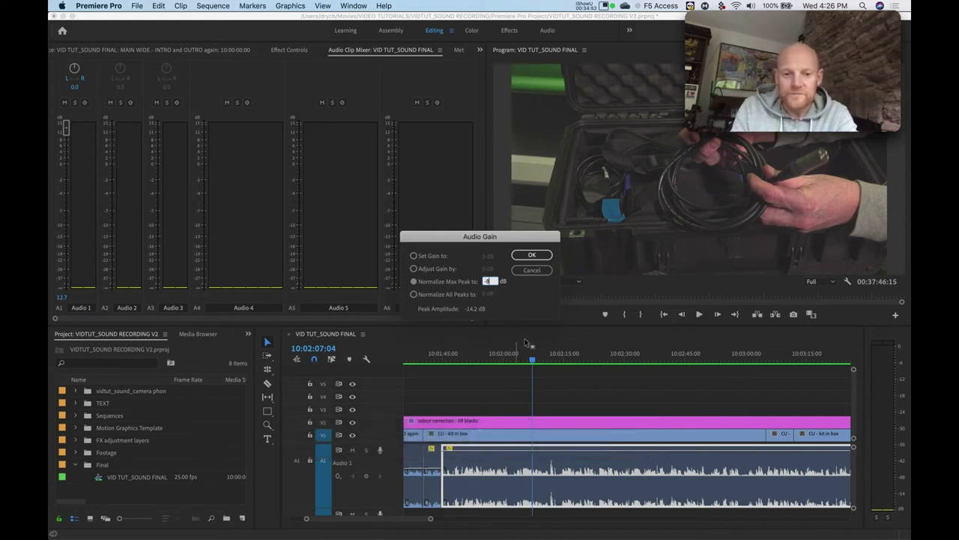
click(532, 256)
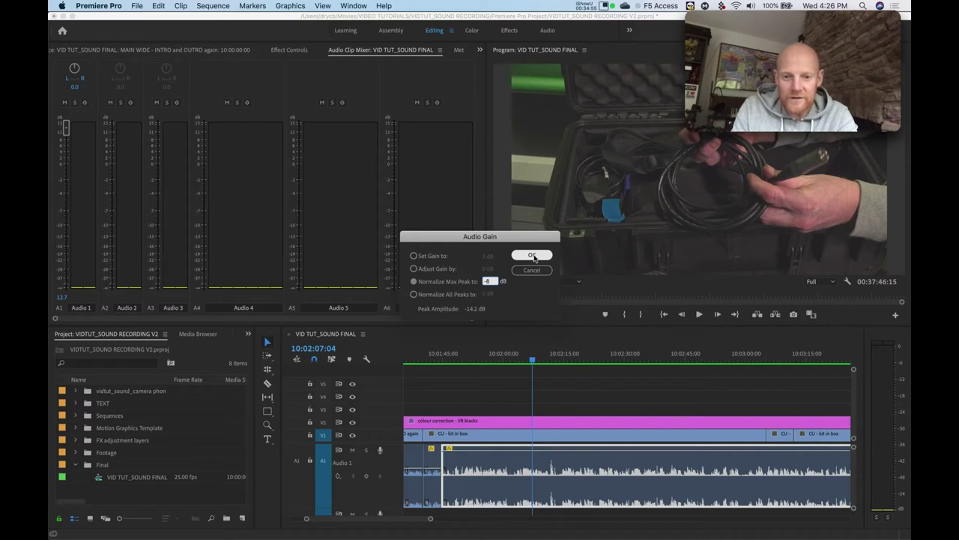
click(533, 255)
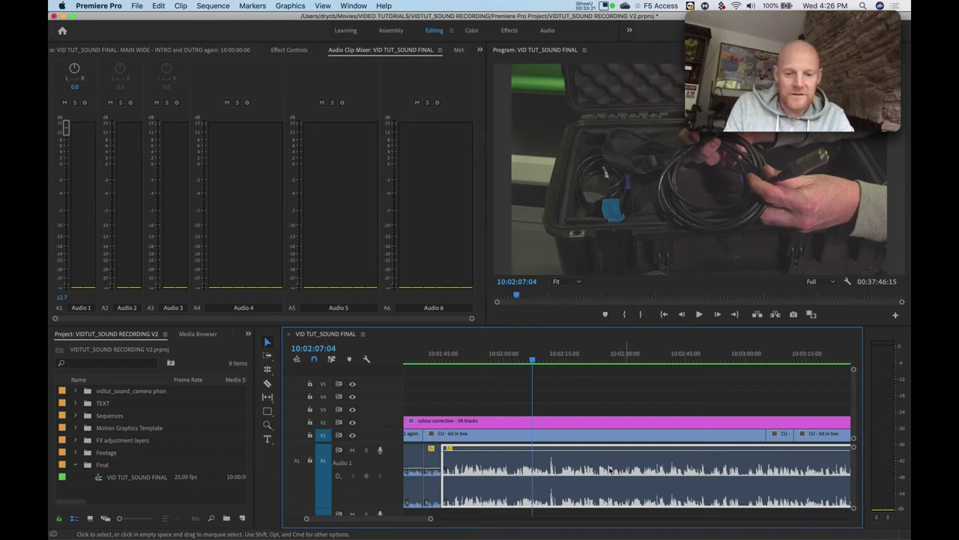
Step: Normalize the max peak of the CU - kit in box audio clip to 0 dB
ctrl+click(577, 476)
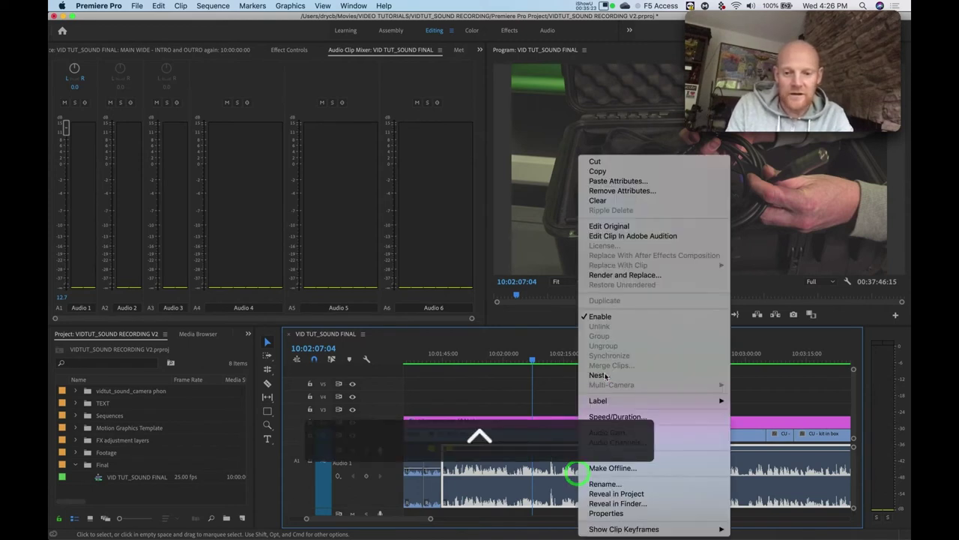
click(617, 433)
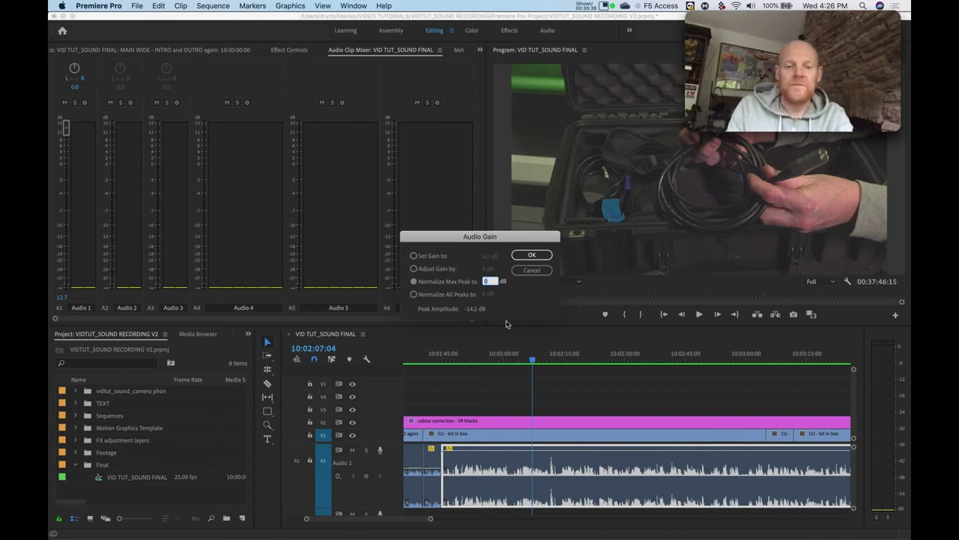
click(532, 255)
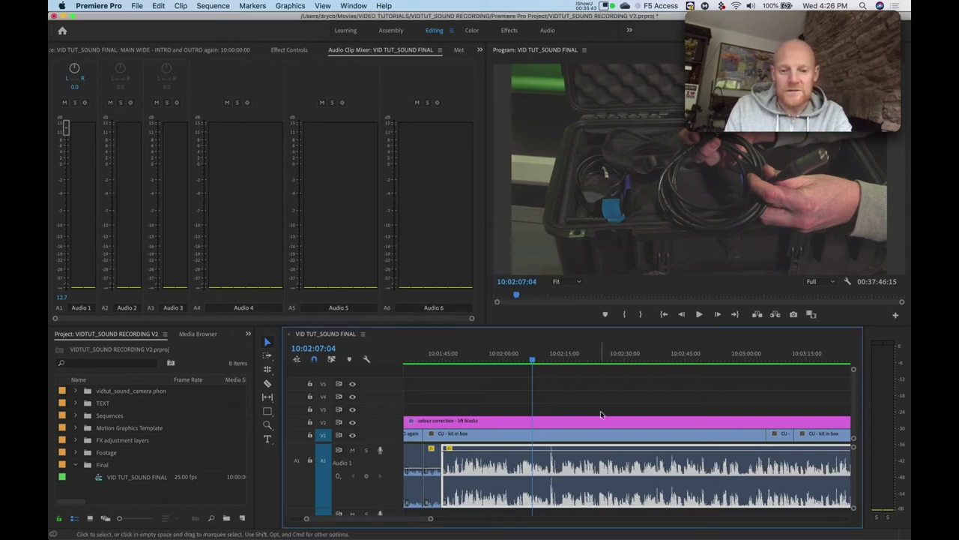
Step: Switch to the slideshow and advance to the closing The End slide
key(super+Tab)
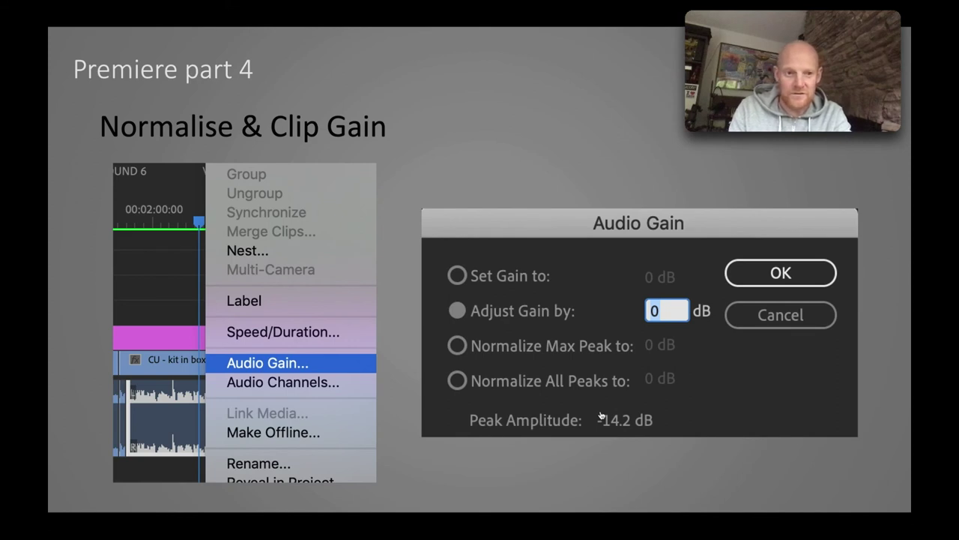
key(Right)
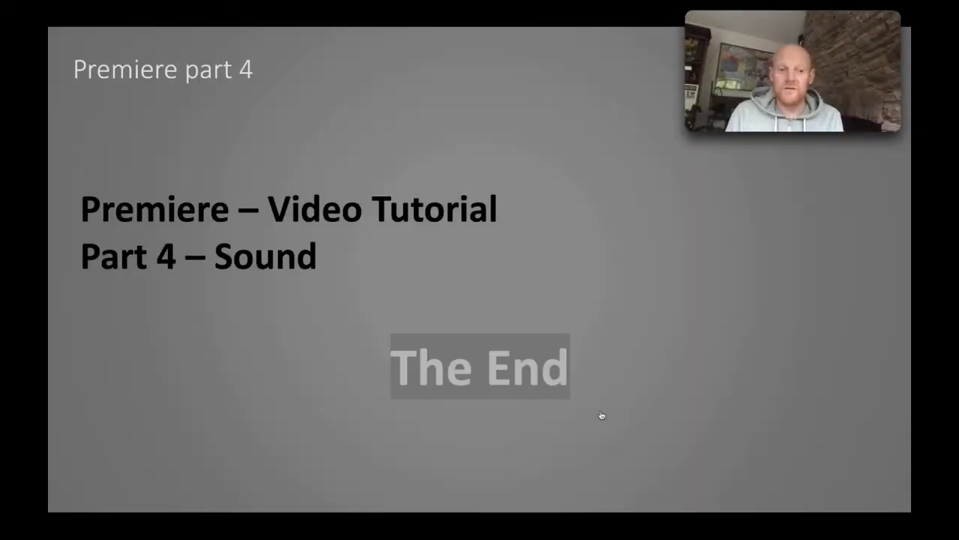